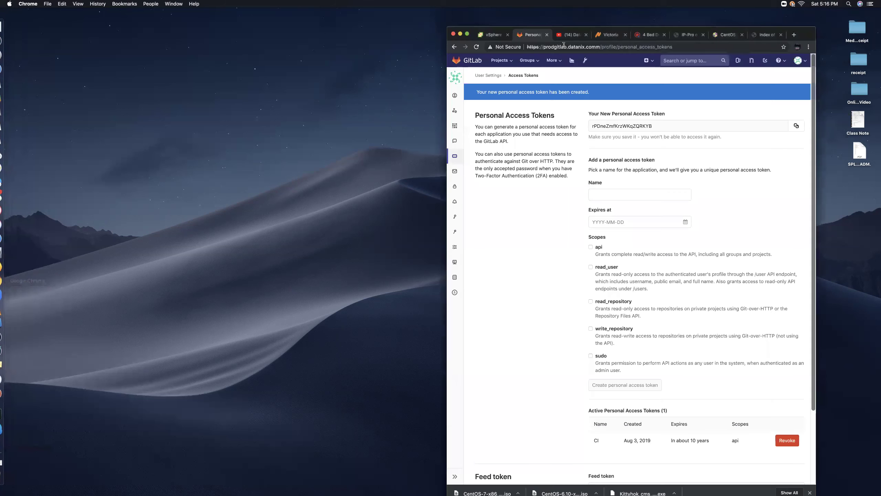
# Search Google for "virtual box download" in a new browser tab and open the VirtualBox Downloads page.
pyautogui.click(794, 35)
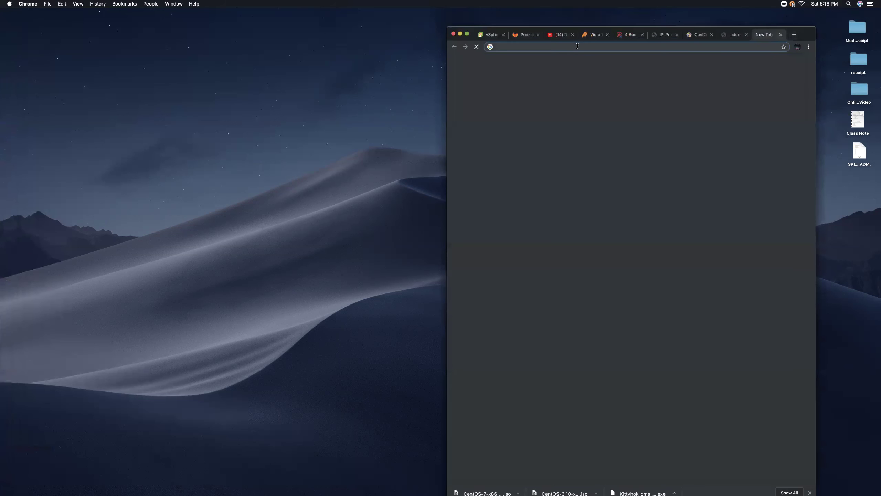
pyautogui.write('google.com')
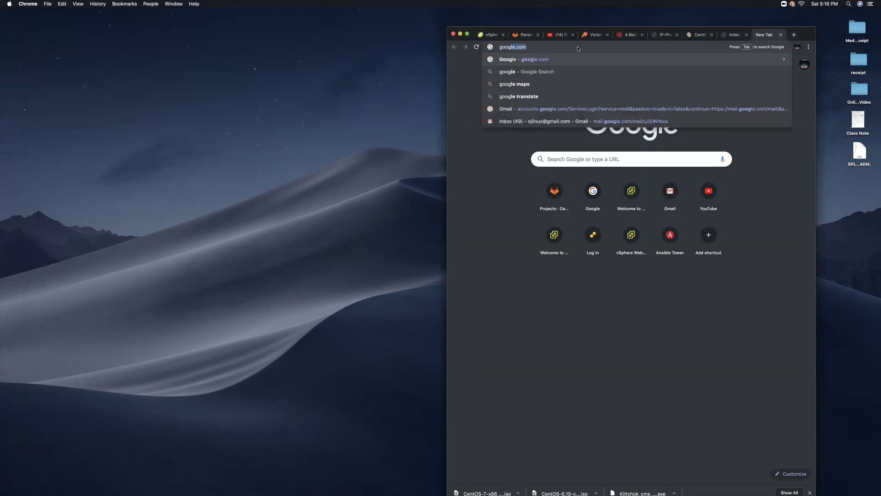
pyautogui.press('Return')
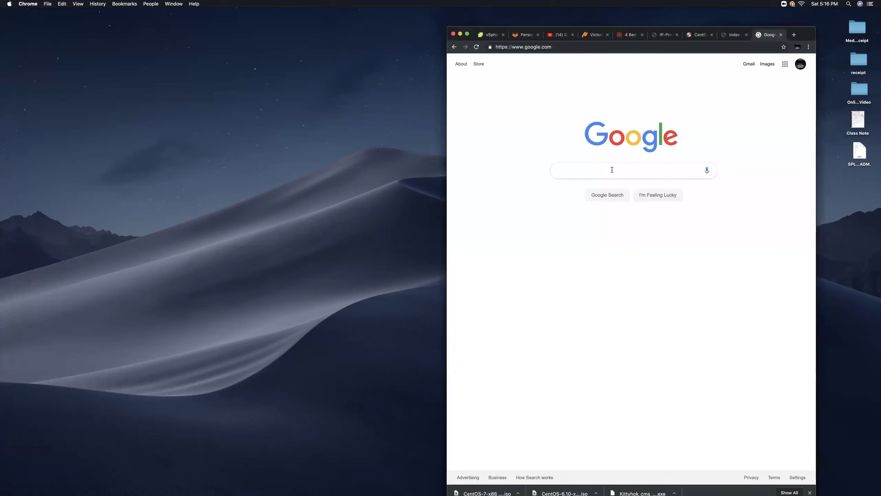
pyautogui.write('virtual box download')
pyautogui.press('Return')
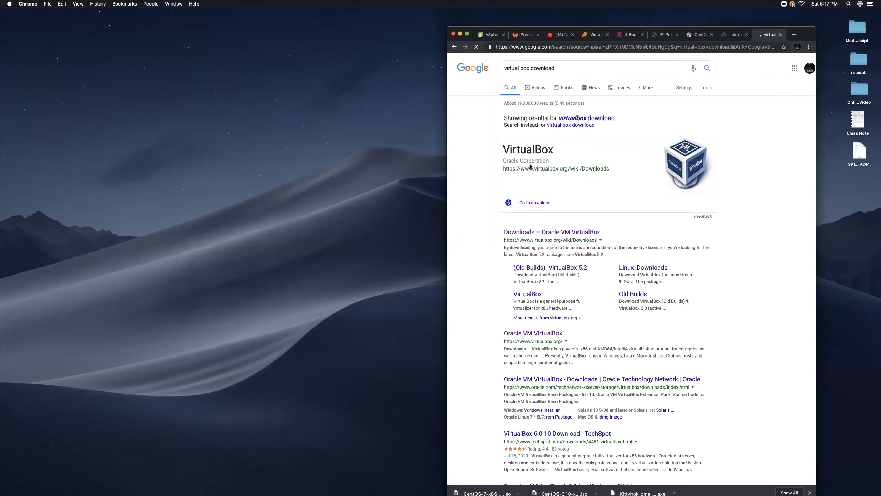
pyautogui.click(538, 202)
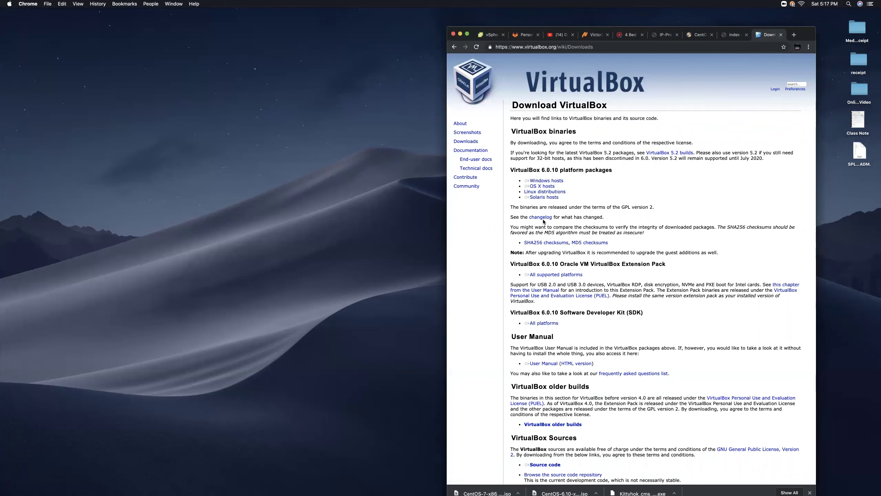
# Move the browser window to the other side of the desktop and download the VirtualBox 6.0.10 package for OS X hosts.
pyautogui.tripleClick(562, 182)
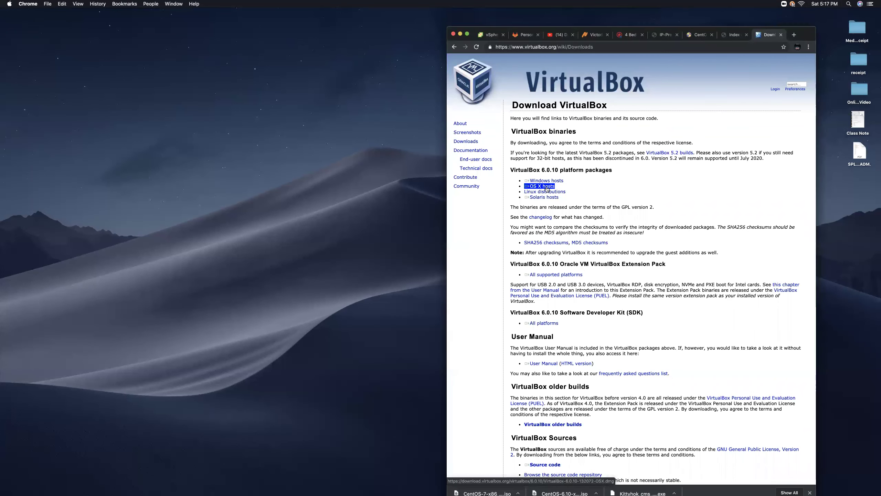
pyautogui.scroll(-1, 547, 189)
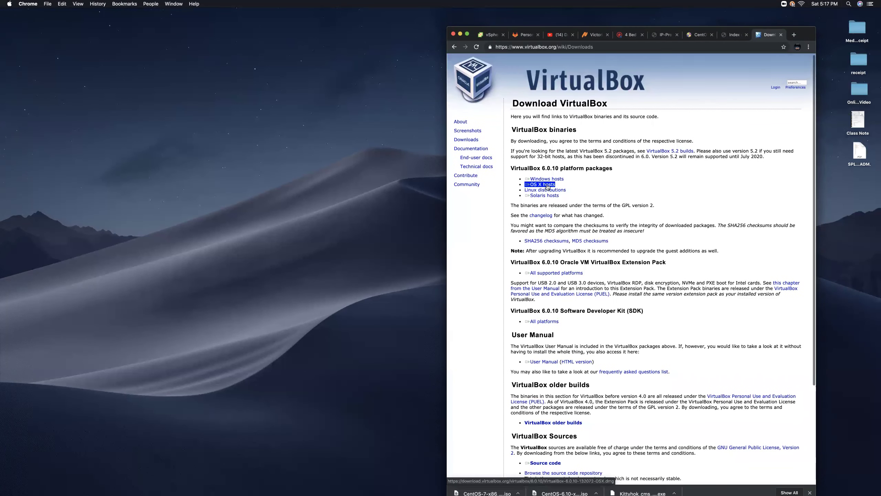
pyautogui.scroll(-1, 548, 187)
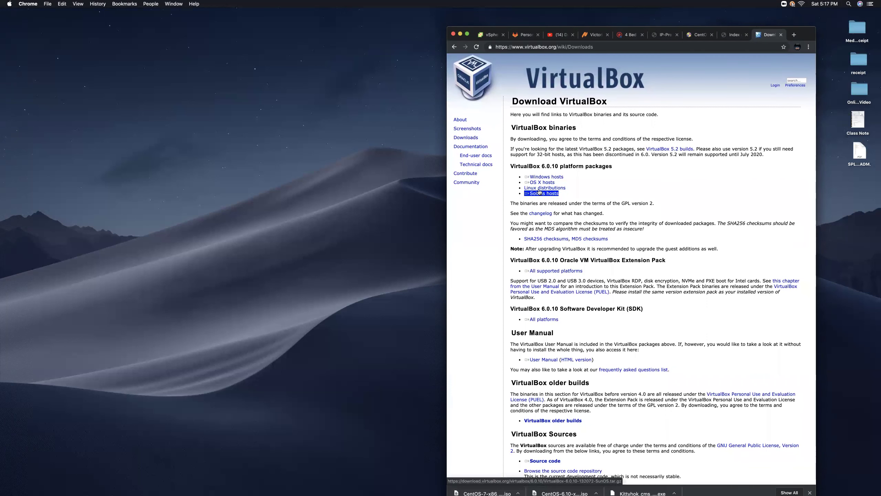
pyautogui.scroll(1, 553, 184)
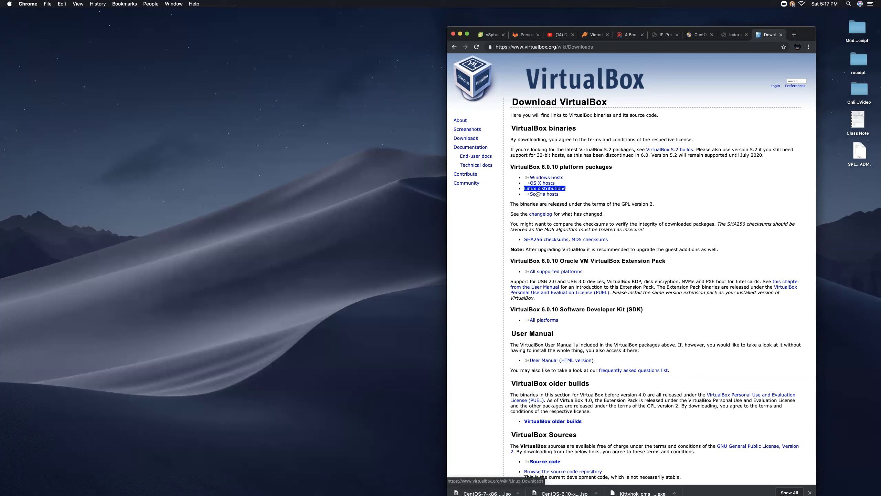
pyautogui.press('super+Tab')
pyautogui.press('super+Tab')
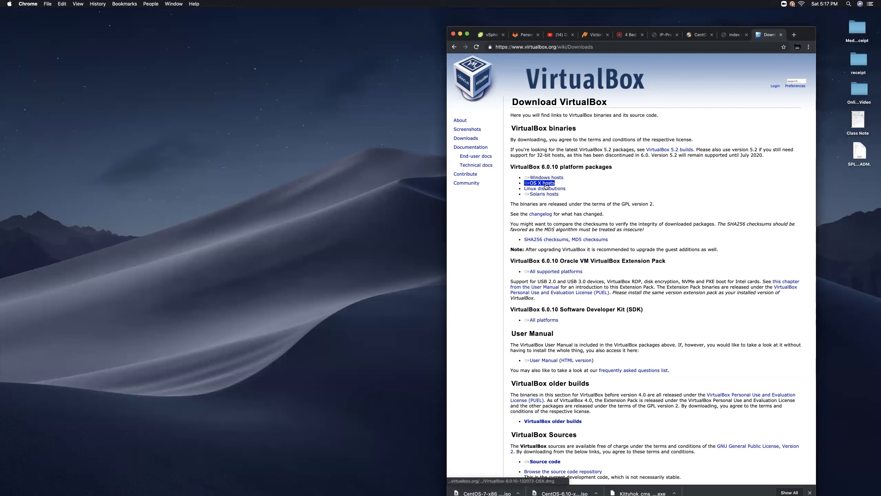
pyautogui.moveTo(803, 32); pyautogui.dragTo(814, 14)
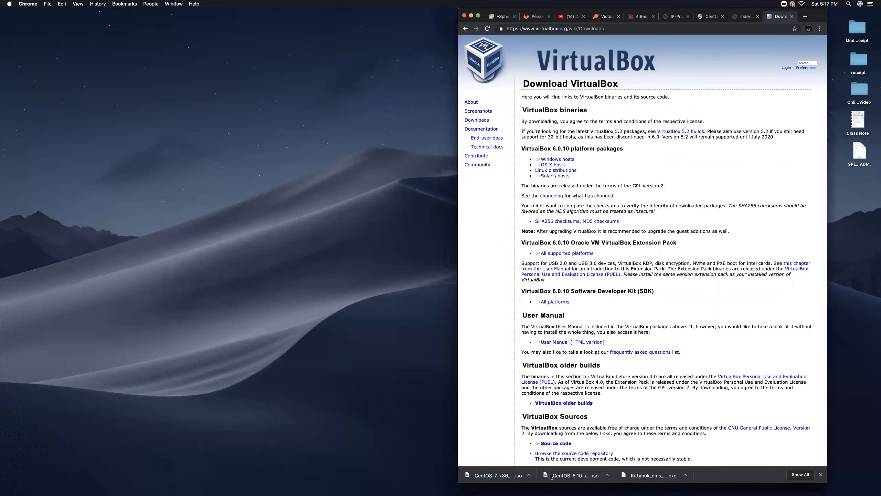
pyautogui.moveTo(820, 11); pyautogui.dragTo(398, 4)
pyautogui.click(133, 165)
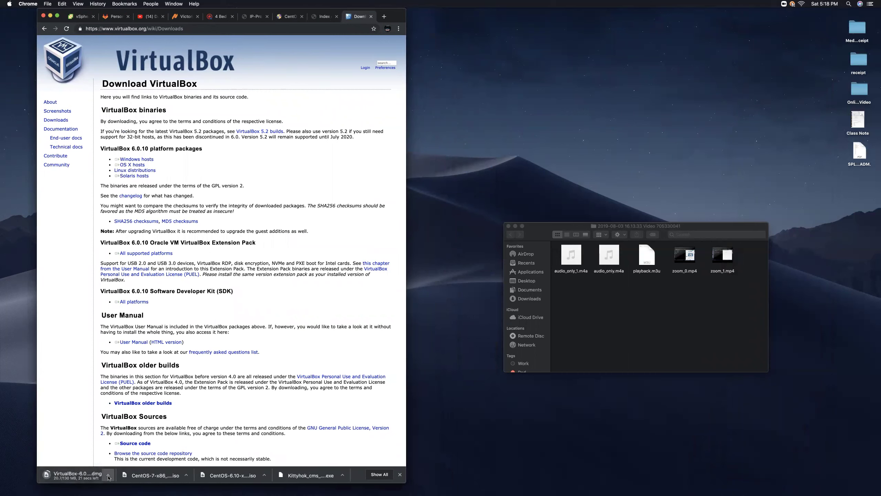
pyautogui.click(107, 475)
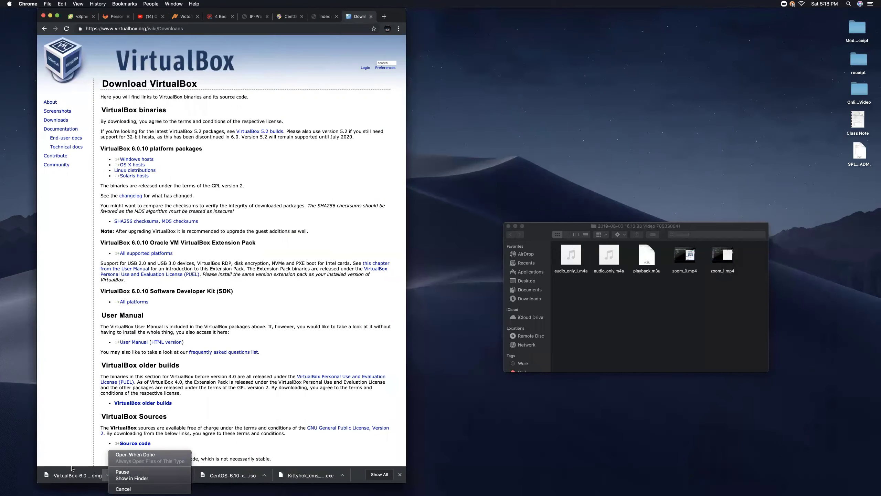
pyautogui.click(25, 383)
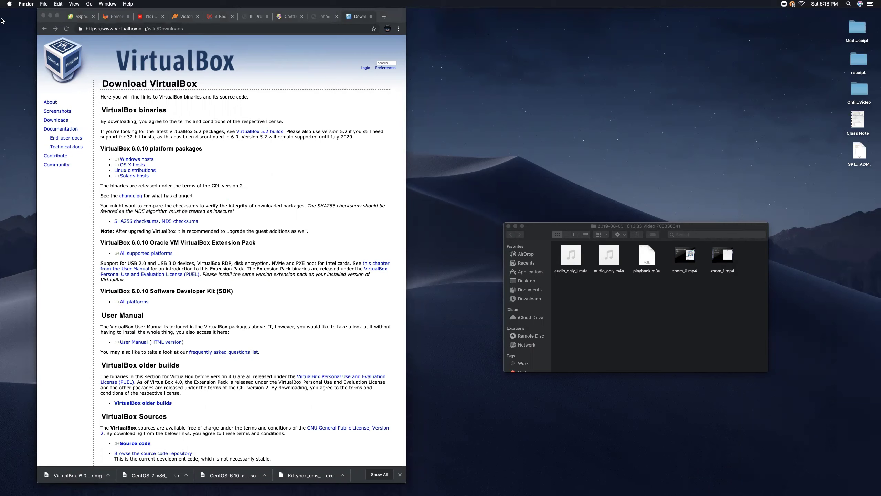
# Open System Preferences, check the general Security & Privacy settings for allowed app downloads, and close the window.
pyautogui.click(9, 4)
pyautogui.click(24, 23)
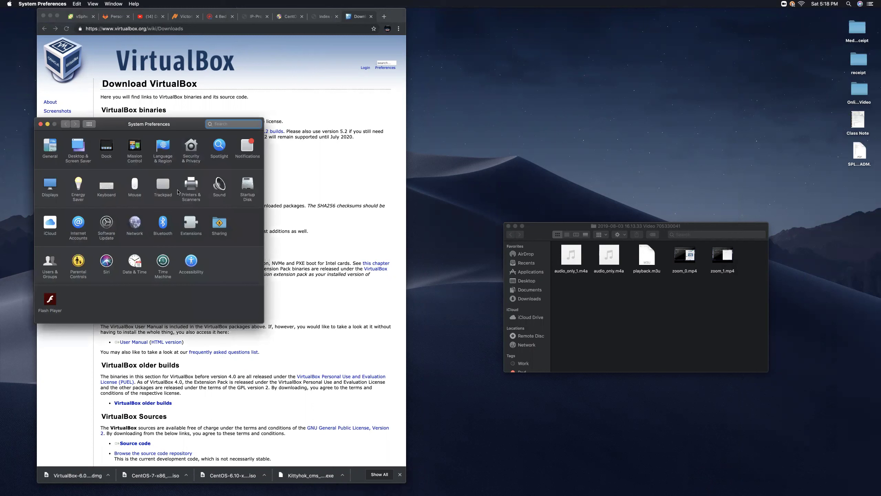
pyautogui.click(191, 149)
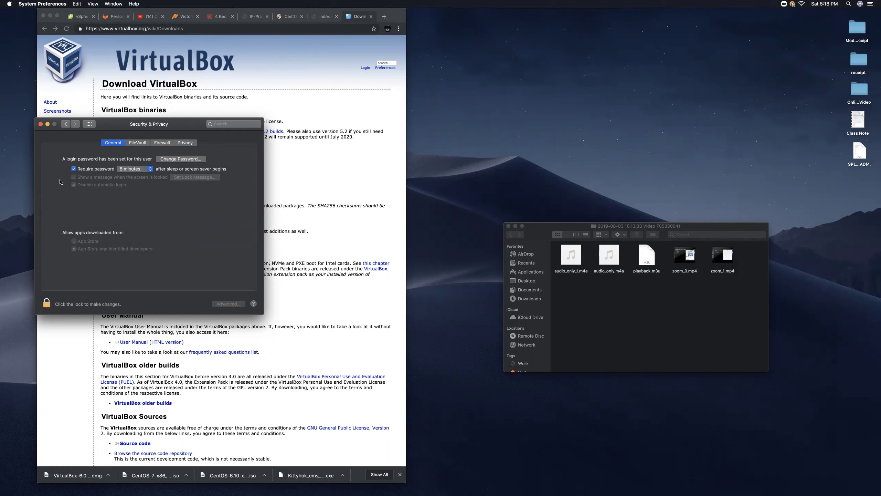
pyautogui.click(40, 124)
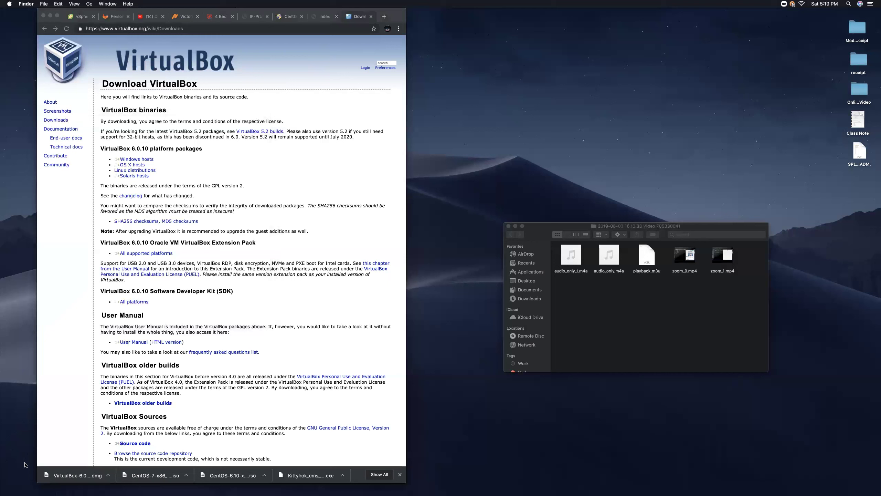
# Switch to Finder, open the Applications folder and launch VirtualBox.
pyautogui.click(86, 479)
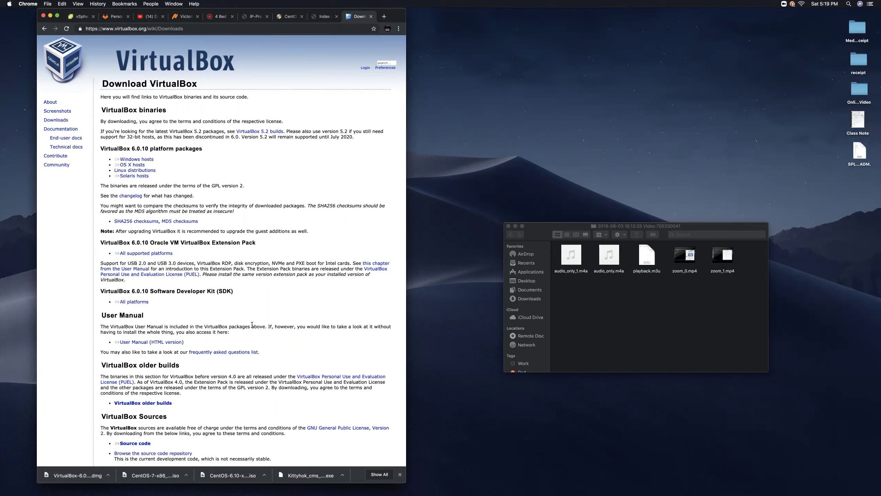
pyautogui.click(13, 297)
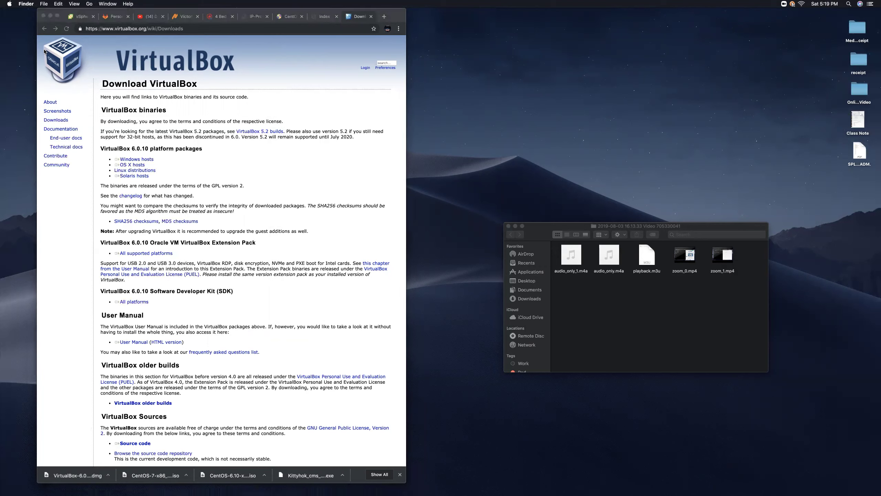
pyautogui.click(90, 5)
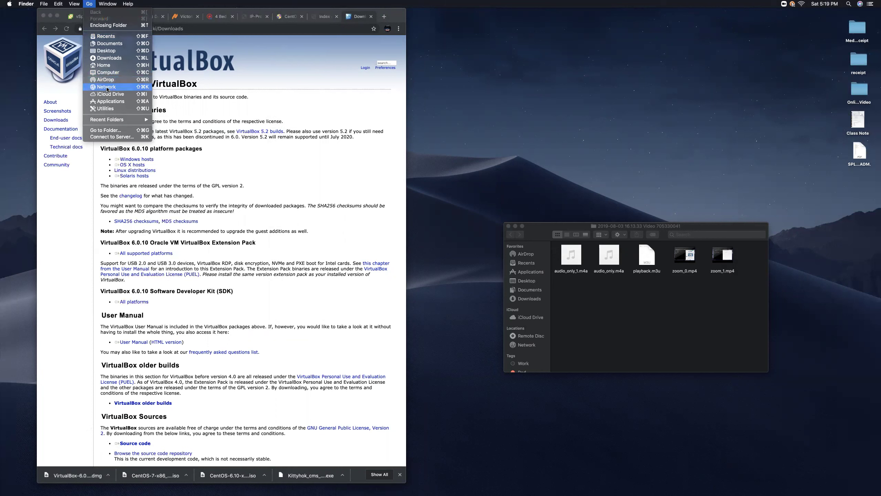
pyautogui.click(109, 101)
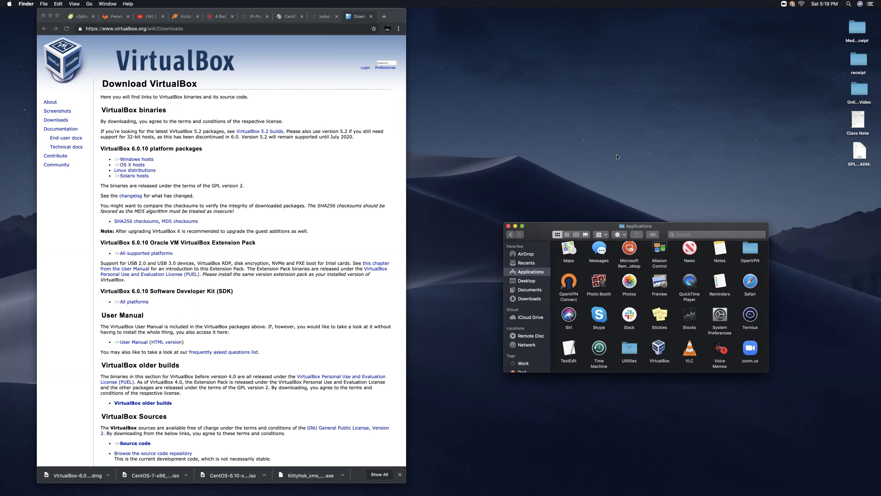
pyautogui.doubleClick(660, 349)
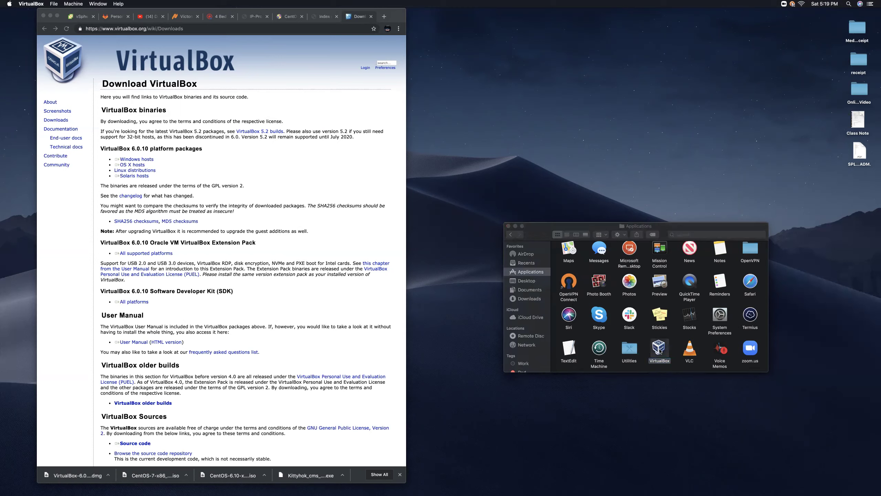
# Reposition the VirtualBox Manager window so part of the browser behind it stays uncovered.
pyautogui.moveTo(546, 16); pyautogui.dragTo(591, 43)
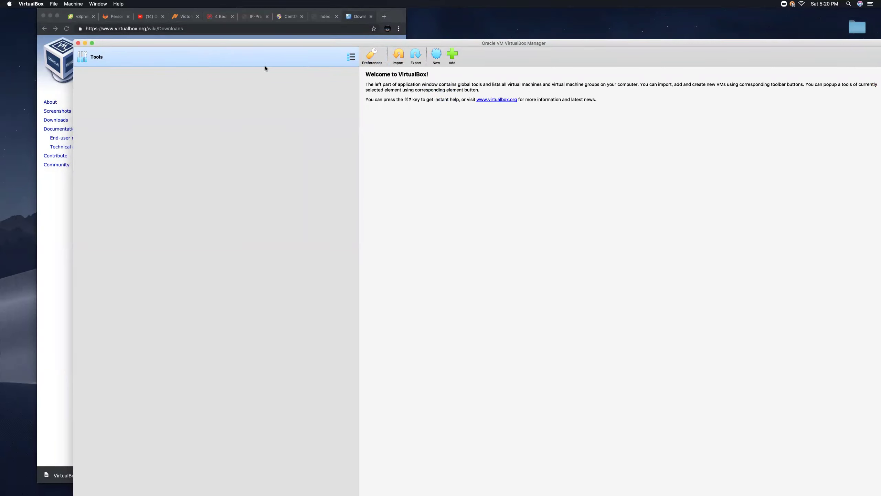
pyautogui.moveTo(426, 43)
pyautogui.mouseDown()
pyautogui.moveTo(510, 36)
pyautogui.moveTo(436, 31)
pyautogui.mouseUp()
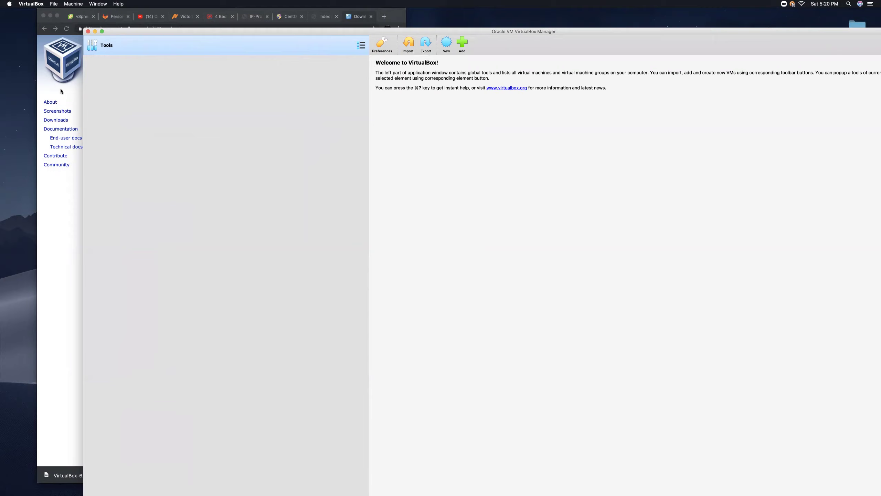
pyautogui.scroll(1, 67, 91)
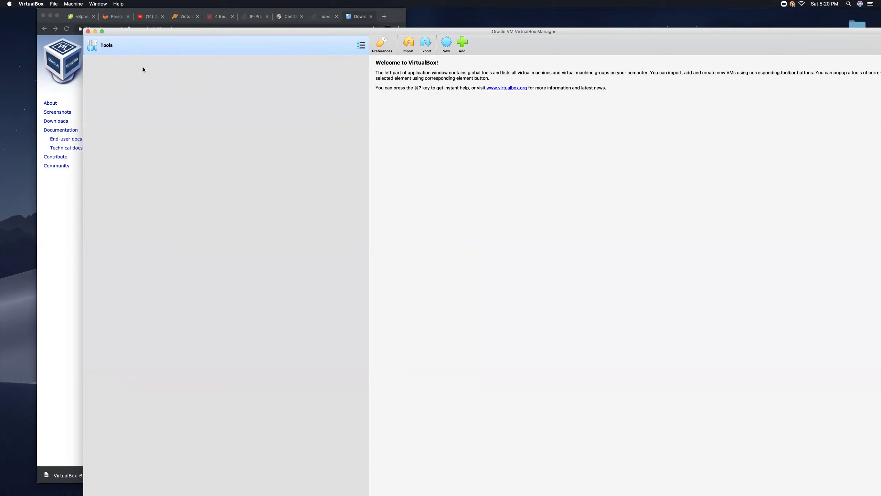
pyautogui.moveTo(185, 33); pyautogui.dragTo(274, 50)
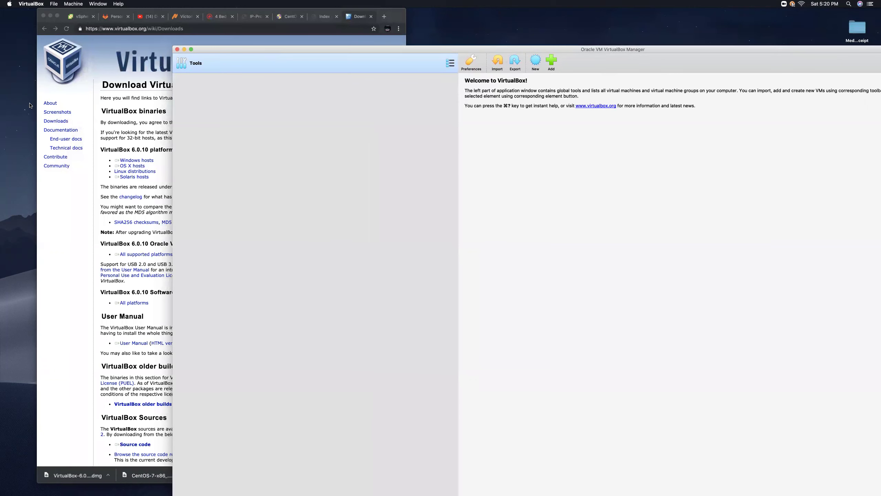
pyautogui.scroll(1, 41, 85)
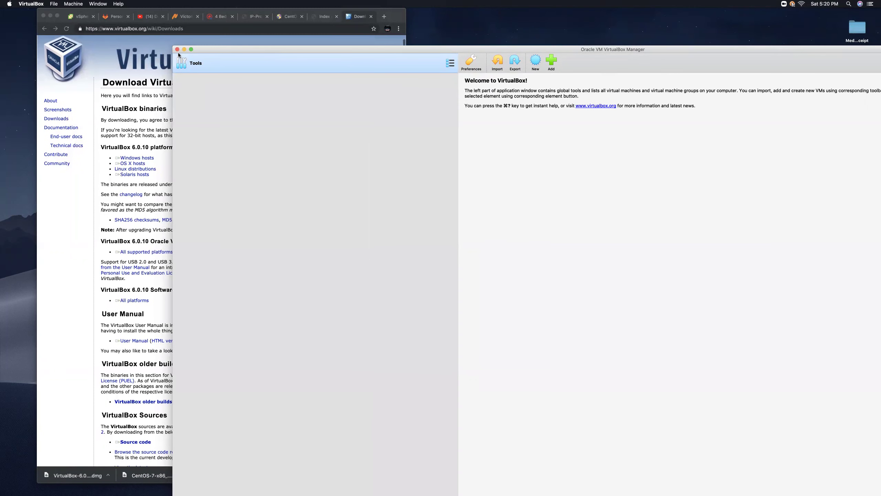
pyautogui.moveTo(590, 49); pyautogui.dragTo(547, 44)
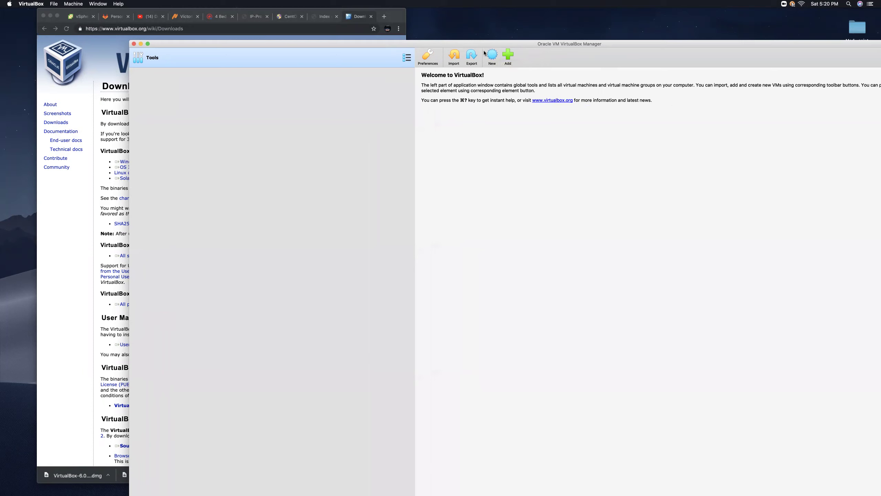
# Switch to Chrome and search Google for "centos download" in a new tab.
pyautogui.click(384, 17)
pyautogui.click(384, 17)
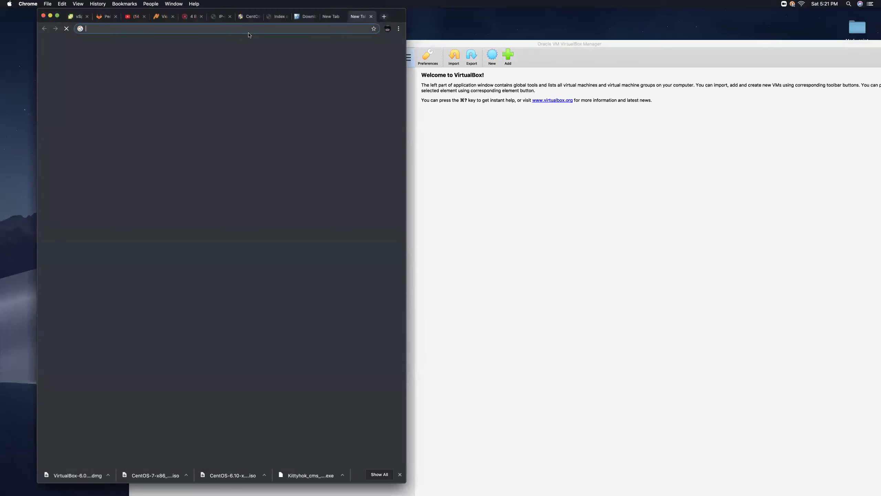
pyautogui.write('google.com')
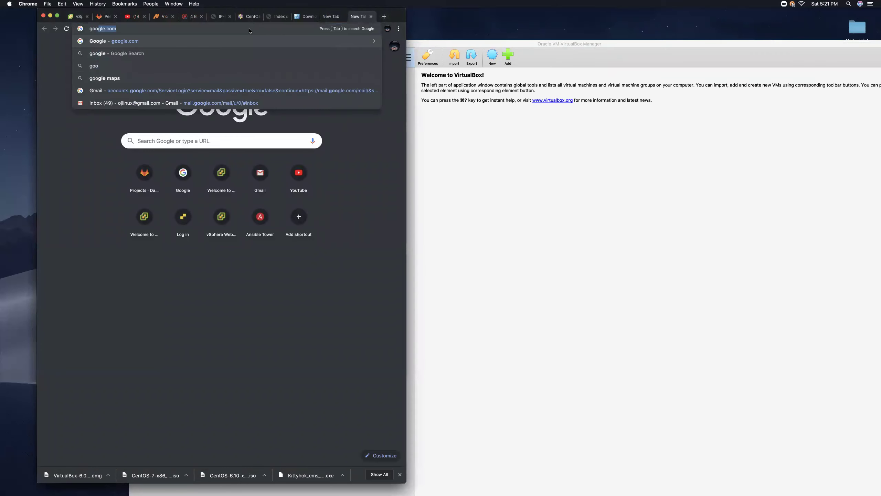
pyautogui.press('Return')
pyautogui.write('c')
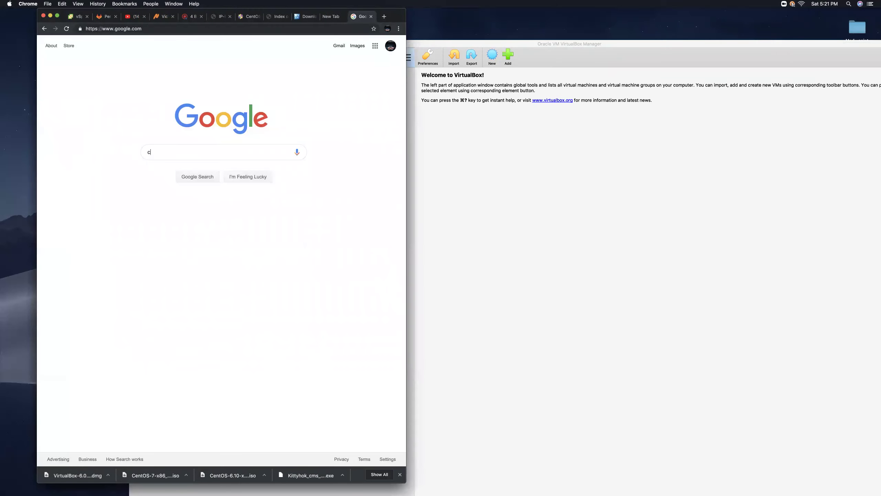
pyautogui.write('entos download')
pyautogui.press('Return')
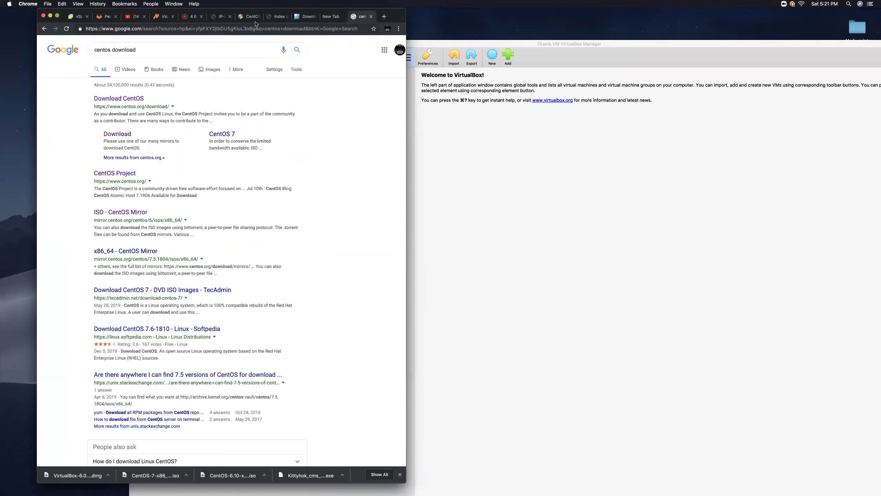
# Move the browser window toward the middle of the desktop and open the official Download CentOS page from the results.
pyautogui.moveTo(395, 17); pyautogui.dragTo(579, 18)
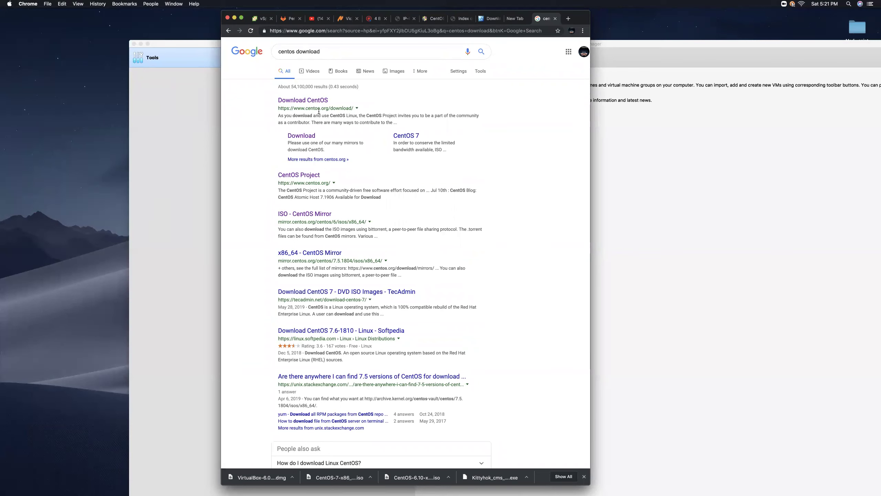
pyautogui.click(309, 103)
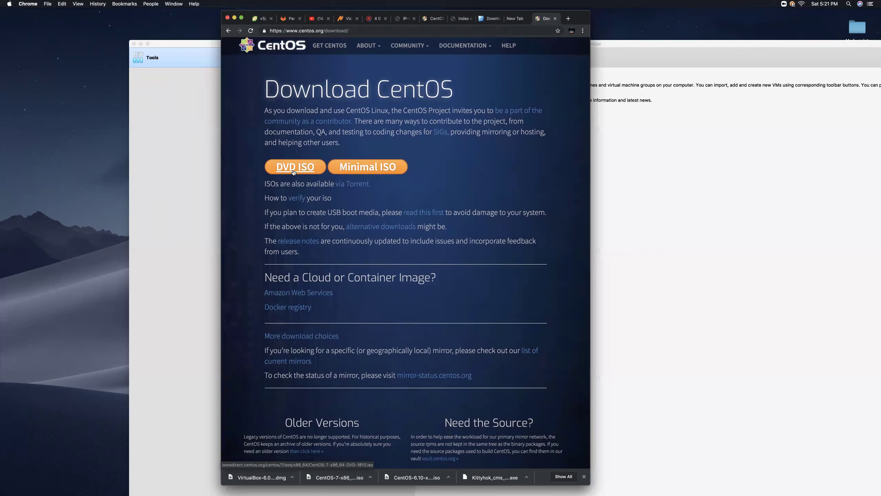
pyautogui.scroll(-1, 297, 172)
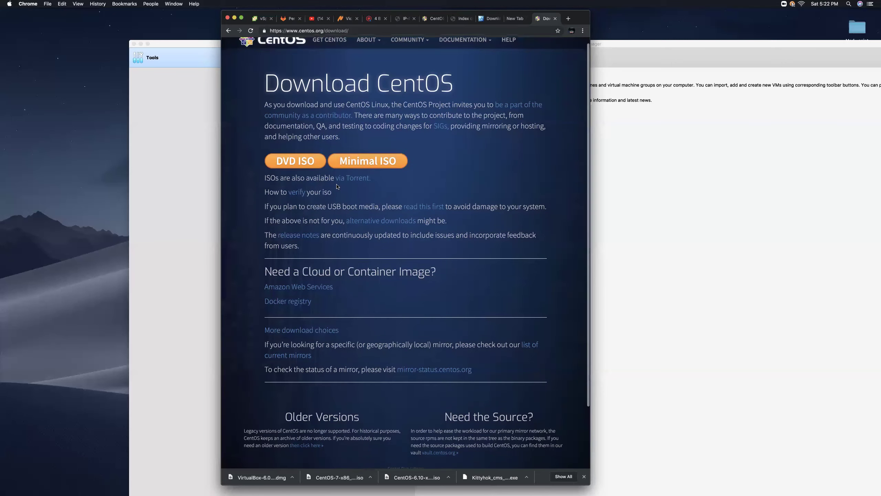
# Look over the CentOS download page and open the archive link for older versions.
pyautogui.scroll(-3, 331, 181)
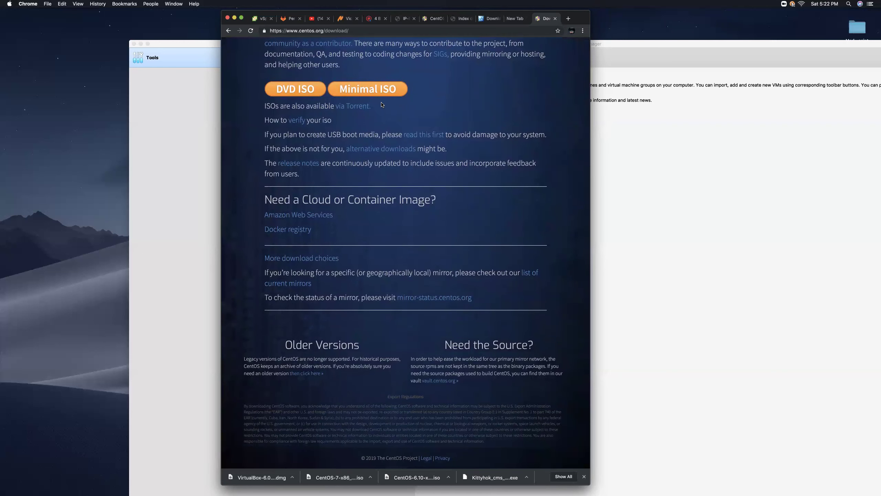
pyautogui.scroll(3, 384, 156)
pyautogui.scroll(-2, 386, 185)
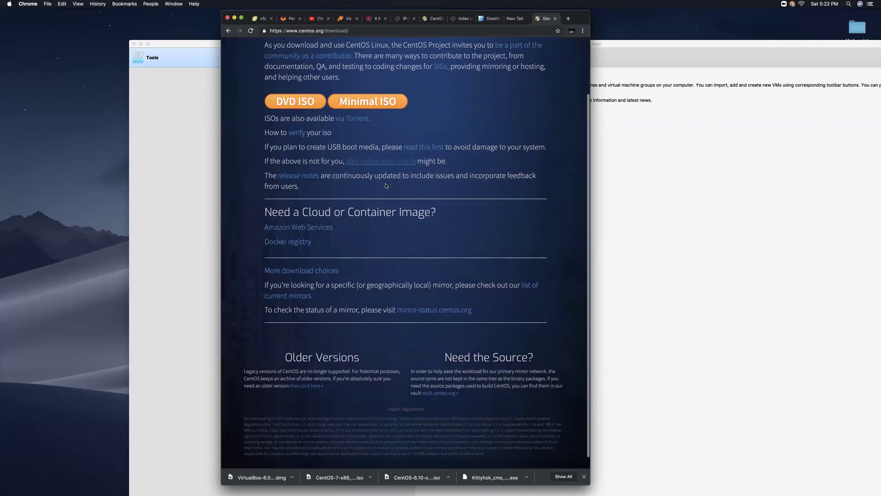
pyautogui.moveTo(370, 348); pyautogui.dragTo(281, 348)
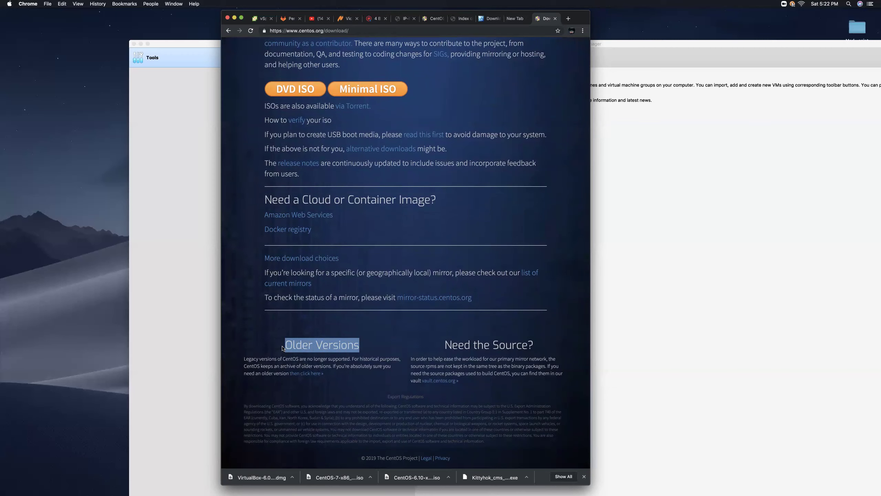
pyautogui.click(309, 373)
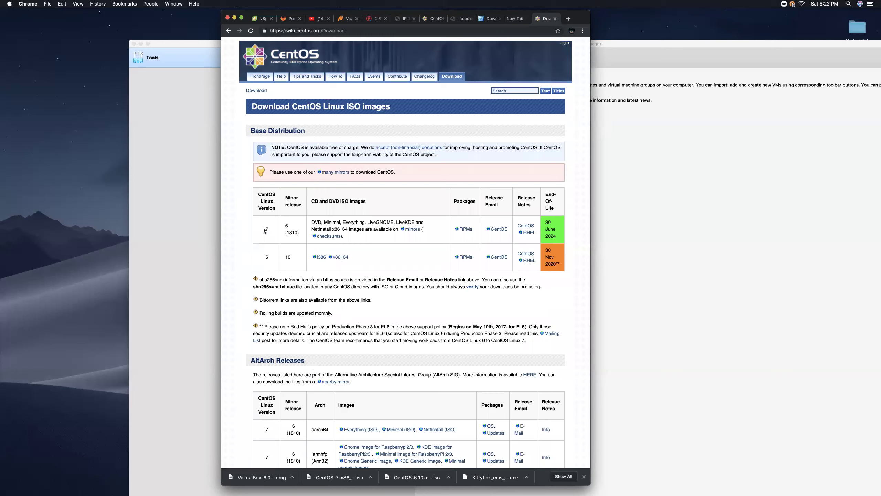
# Review the CentOS ISO wiki page from the current base distribution through the archived releases down to CentOS Linux 2.1.
pyautogui.moveTo(266, 229)
pyautogui.mouseDown()
pyautogui.moveTo(301, 228)
pyautogui.moveTo(282, 230)
pyautogui.mouseUp()
pyautogui.scroll(-15, 339, 280)
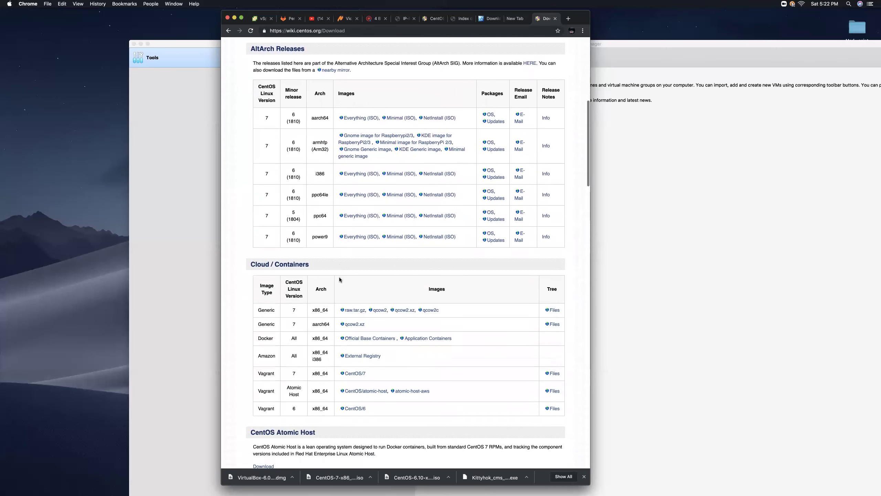
pyautogui.scroll(-20, 340, 278)
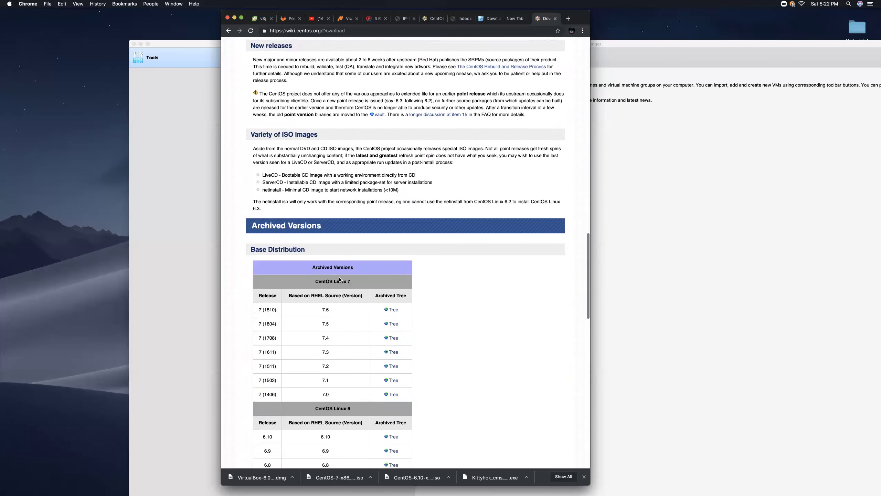
pyautogui.scroll(-10, 339, 277)
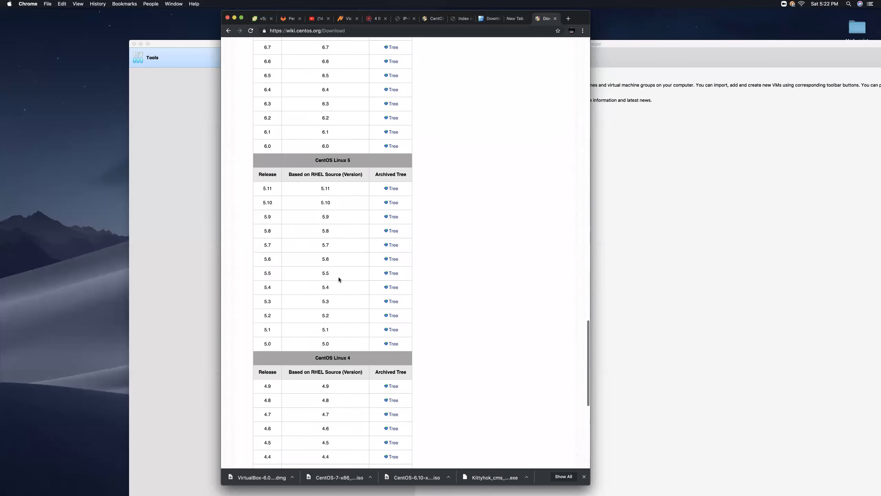
pyautogui.scroll(-6, 336, 277)
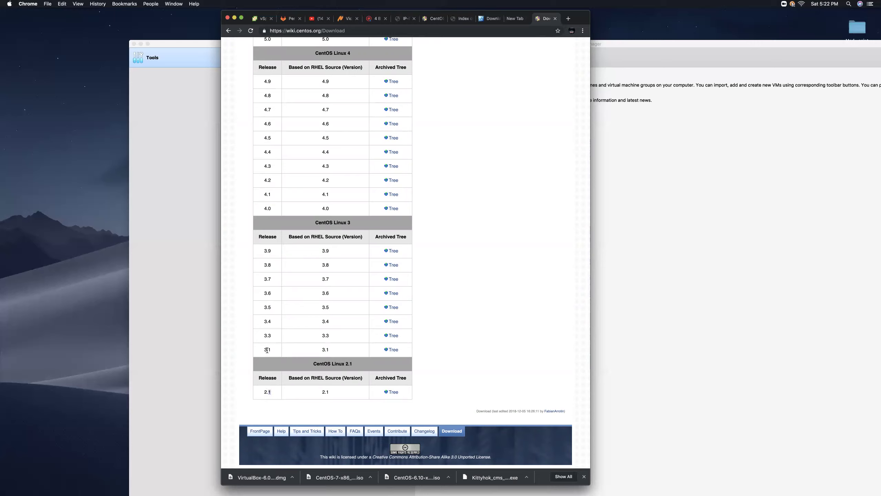
# Examine the major and minor release numbering in the archived CentOS Linux 3 and 4 tables, highlighting 3.1 and 3.9.
pyautogui.moveTo(264, 349); pyautogui.dragTo(267, 350)
pyautogui.scroll(1, 261, 263)
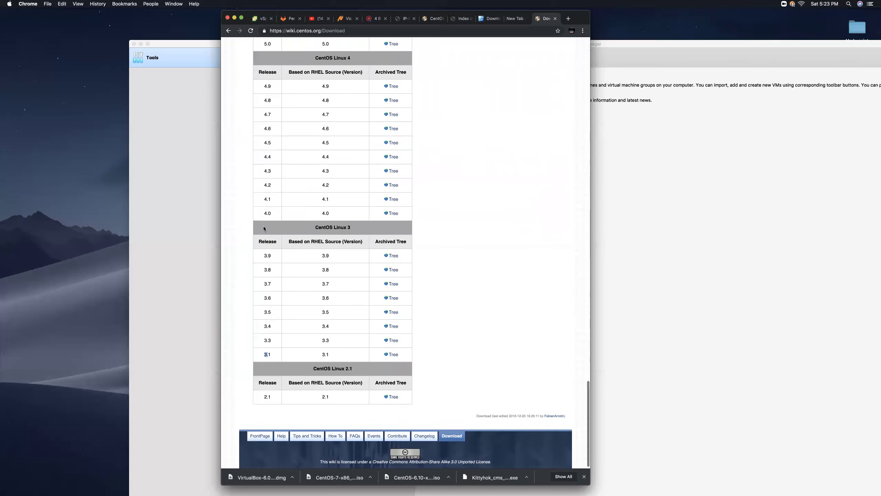
pyautogui.scroll(-1, 265, 253)
pyautogui.moveTo(265, 253); pyautogui.dragTo(267, 254)
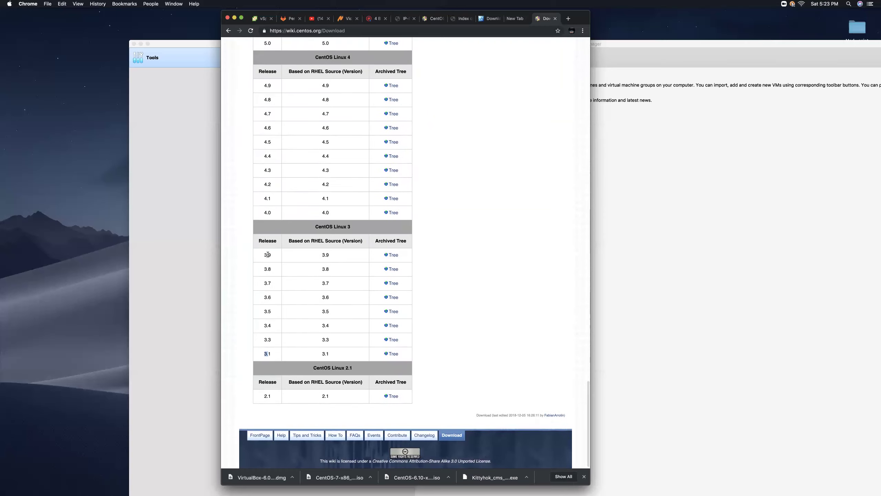
pyautogui.scroll(-1, 263, 253)
pyautogui.scroll(1, 256, 226)
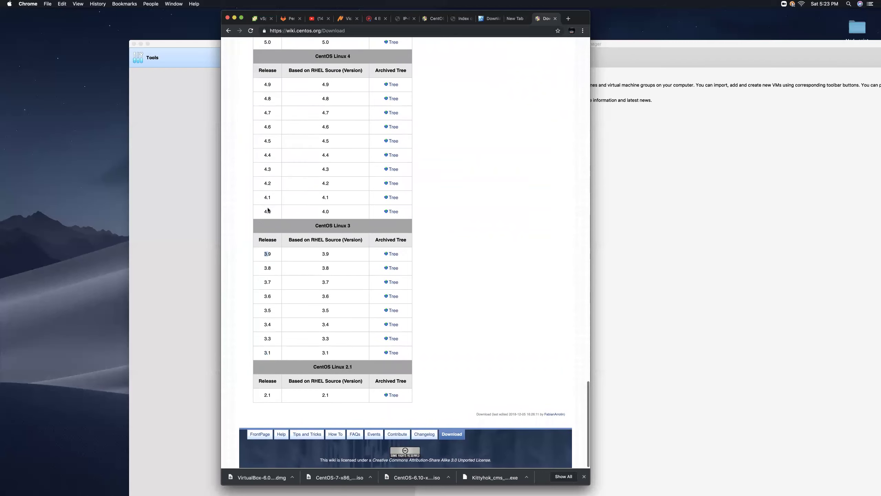
pyautogui.scroll(1, 269, 330)
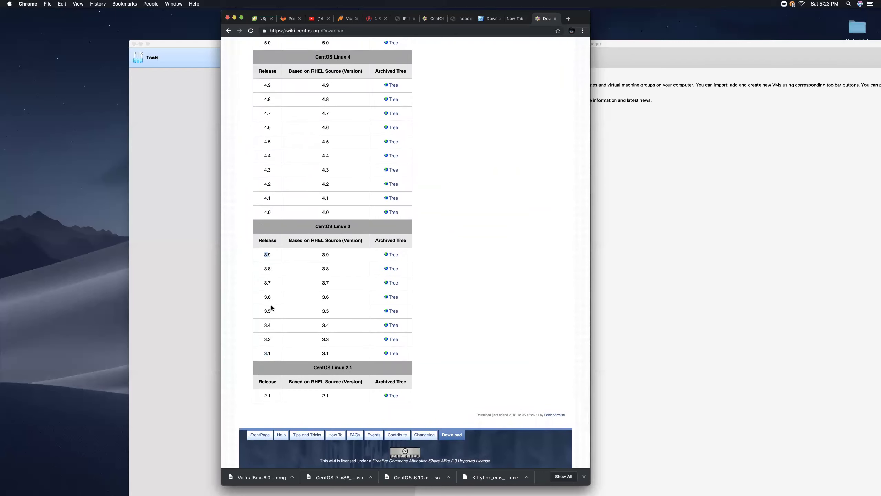
pyautogui.scroll(1, 268, 203)
pyautogui.scroll(1, 278, 230)
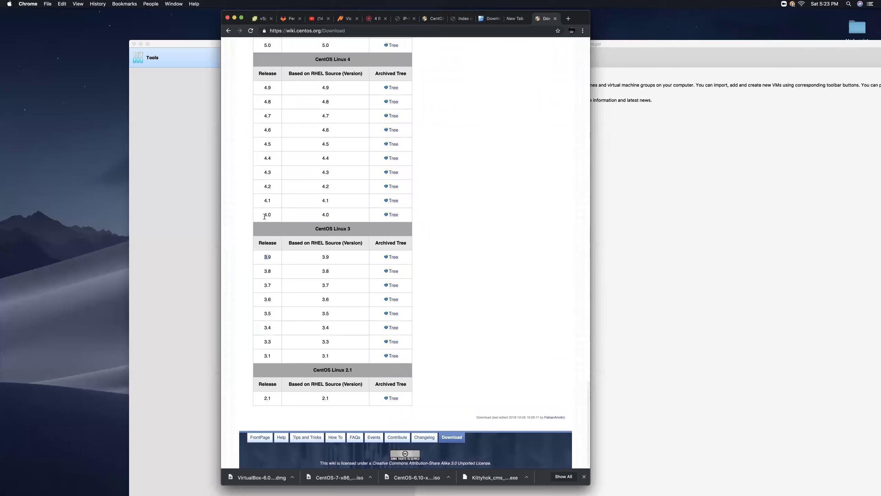
pyautogui.moveTo(265, 257); pyautogui.dragTo(264, 256)
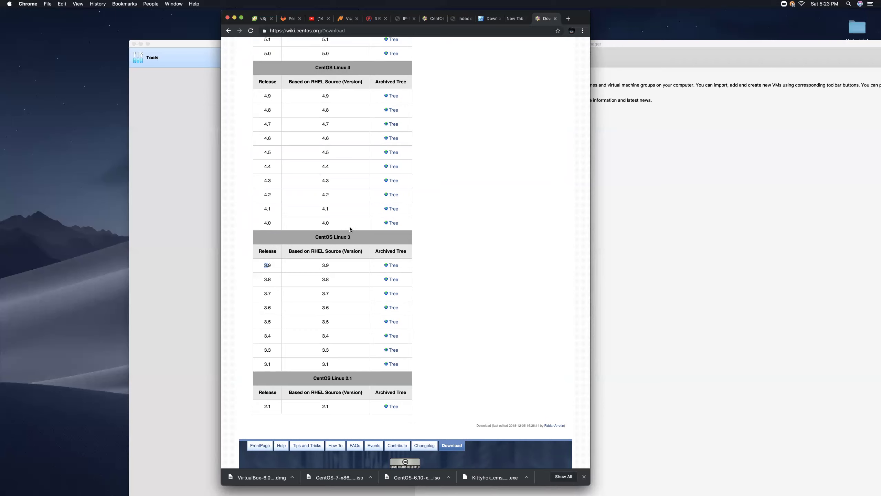
pyautogui.scroll(5, 347, 228)
pyautogui.scroll(-5, 290, 338)
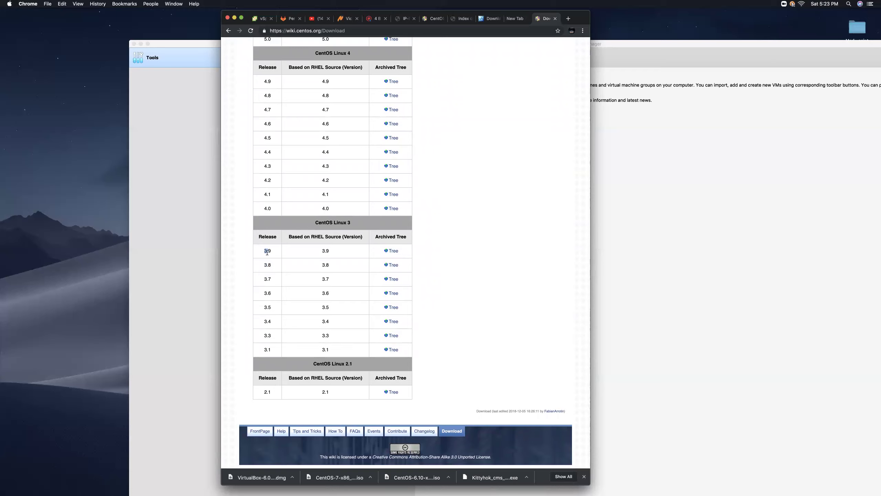
# Examine the newest archived CentOS 6 and 7 releases, highlighting release 6.10 and RHEL source version 7.6.
pyautogui.scroll(4, 280, 226)
pyautogui.scroll(15, 279, 226)
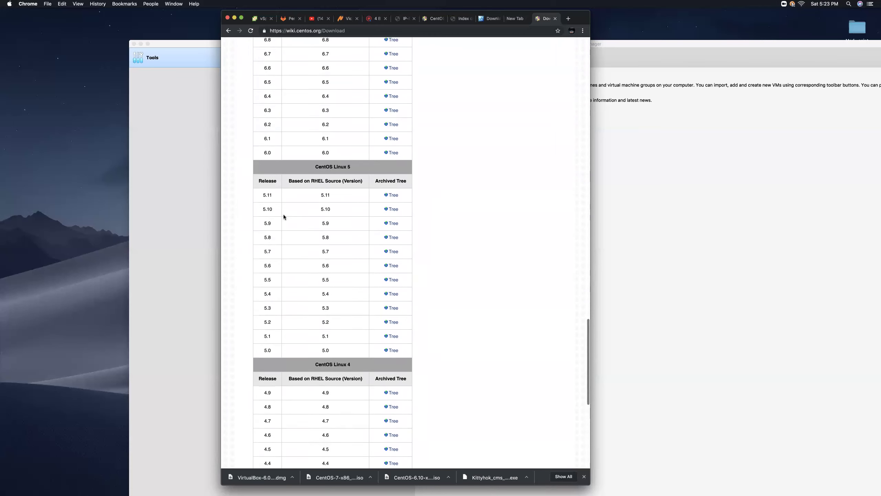
pyautogui.moveTo(273, 216); pyautogui.dragTo(257, 216)
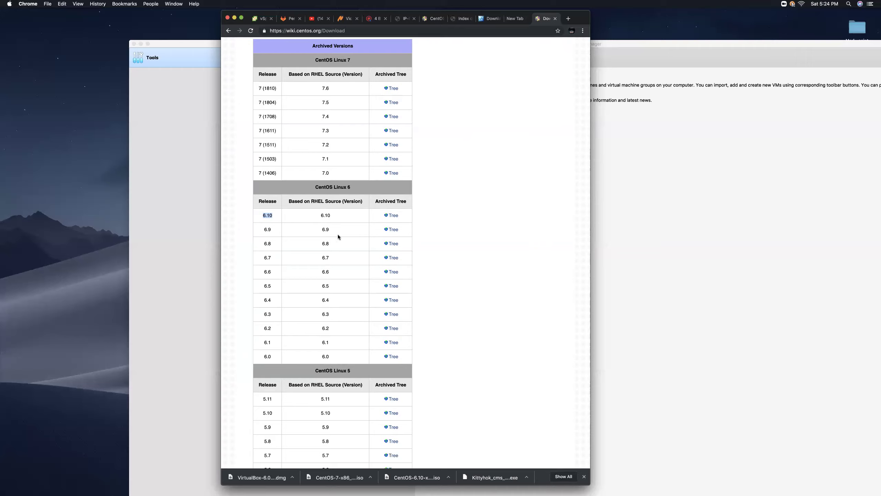
pyautogui.scroll(5, 341, 230)
pyautogui.moveTo(329, 185); pyautogui.dragTo(311, 185)
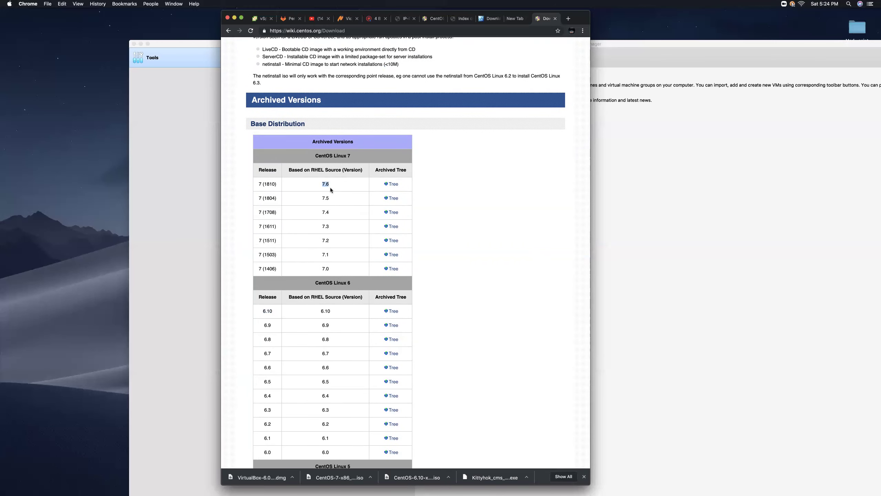
# Return to the Base Distribution table and compare the end-of-life dates of CentOS 6 and CentOS 7.
pyautogui.scroll(15, 338, 213)
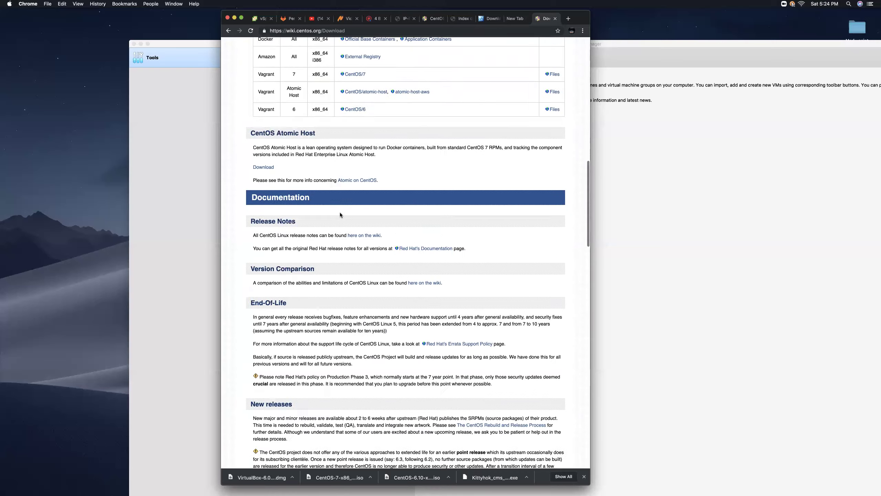
pyautogui.scroll(10, 340, 212)
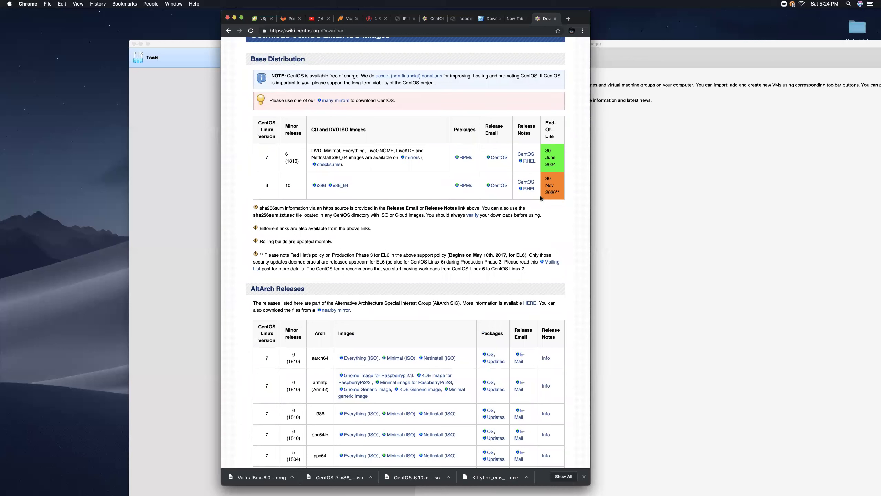
pyautogui.moveTo(555, 193); pyautogui.dragTo(520, 186)
pyautogui.moveTo(560, 195); pyautogui.dragTo(546, 177)
pyautogui.moveTo(265, 160); pyautogui.dragTo(296, 156)
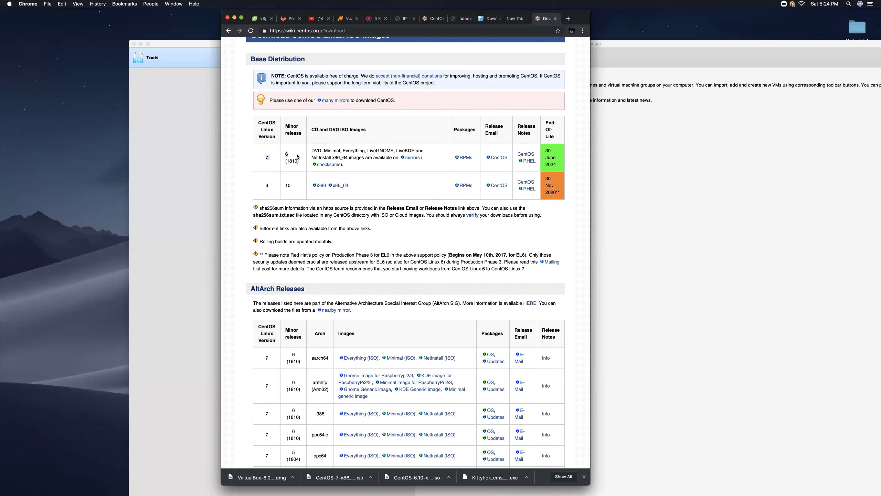
pyautogui.click(555, 163)
pyautogui.moveTo(555, 164); pyautogui.dragTo(542, 147)
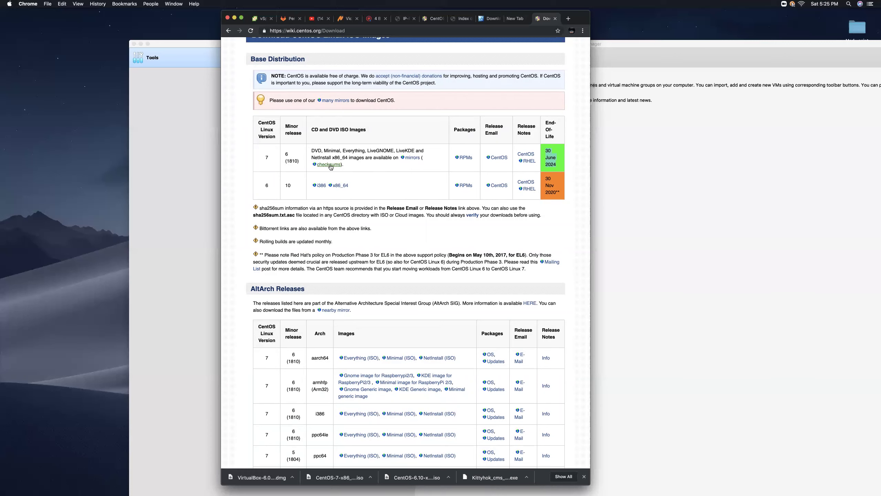
# Open the CentOS 7 mirrors list in a new tab and go to the mirrors.maine.edu ISO directory.
pyautogui.rightClick(411, 160)
pyautogui.click(433, 162)
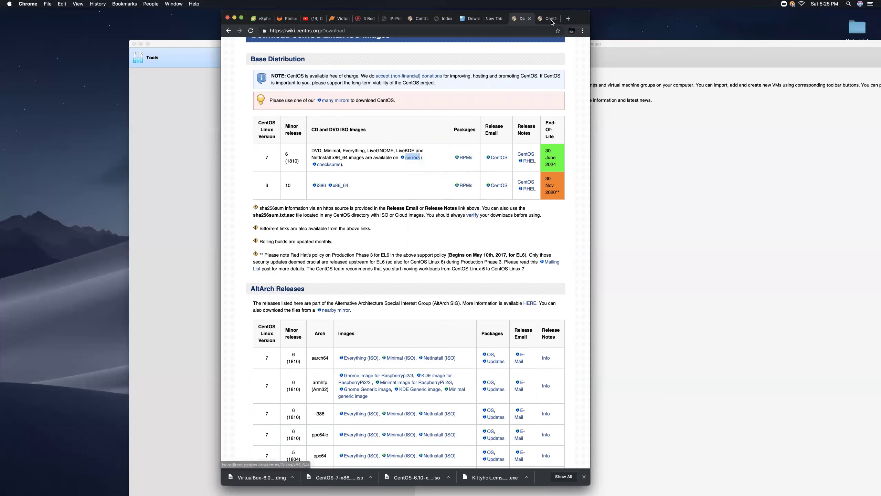
pyautogui.click(551, 20)
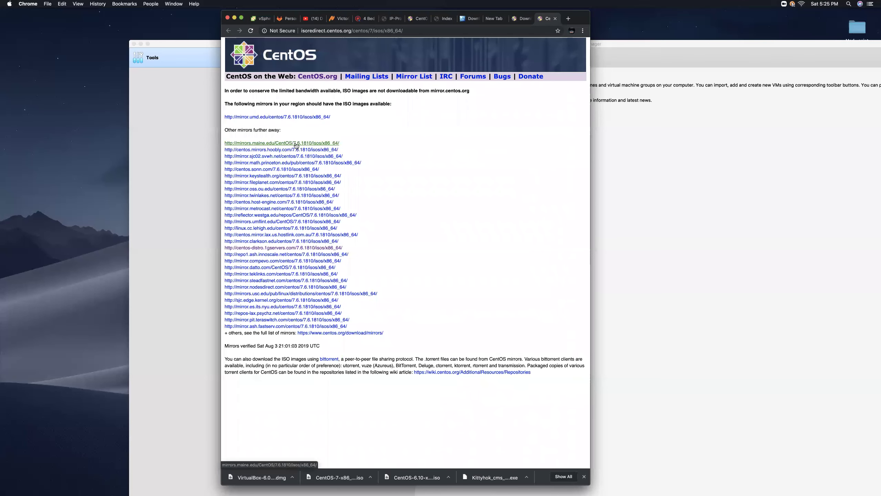
pyautogui.click(280, 143)
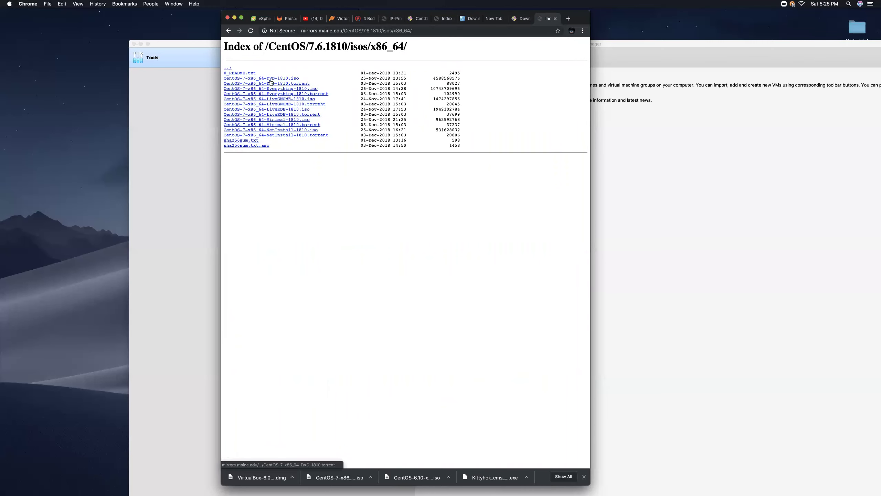
# Compare the file sizes of the CentOS 7 DVD and Minimal ISOs, and close the mirror's tab.
pyautogui.moveTo(433, 78); pyautogui.dragTo(460, 79)
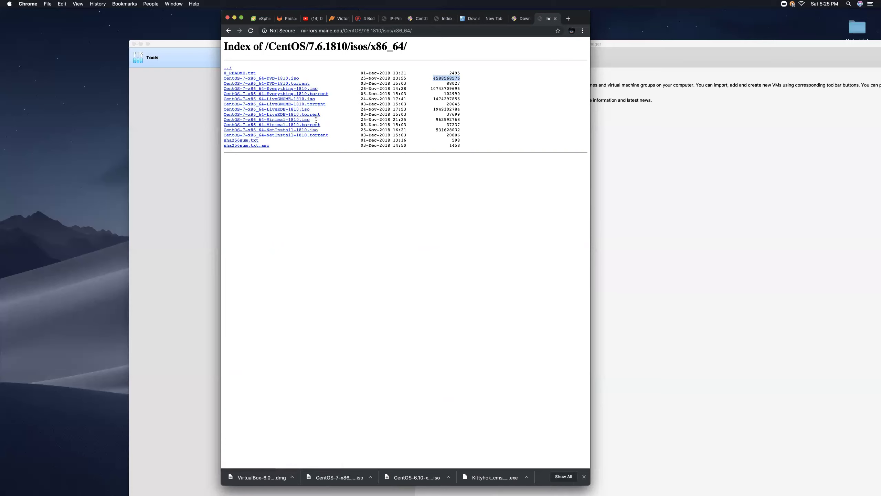
pyautogui.moveTo(318, 120); pyautogui.dragTo(437, 115)
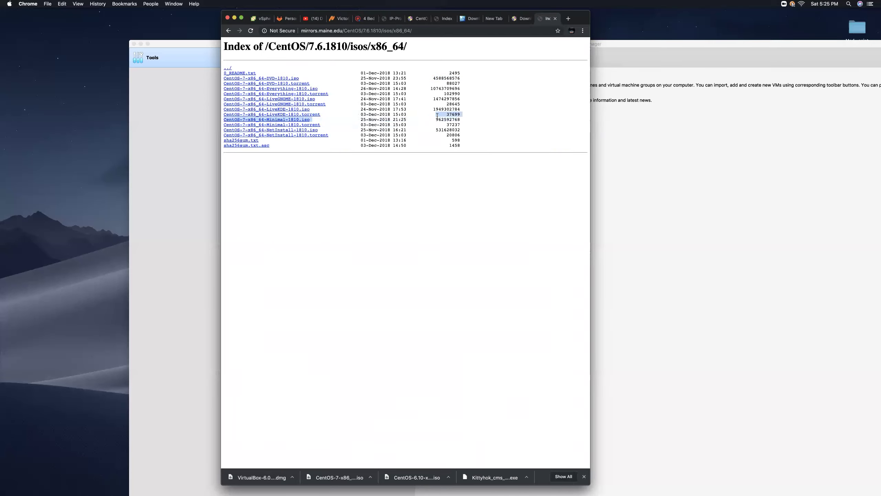
pyautogui.click(555, 18)
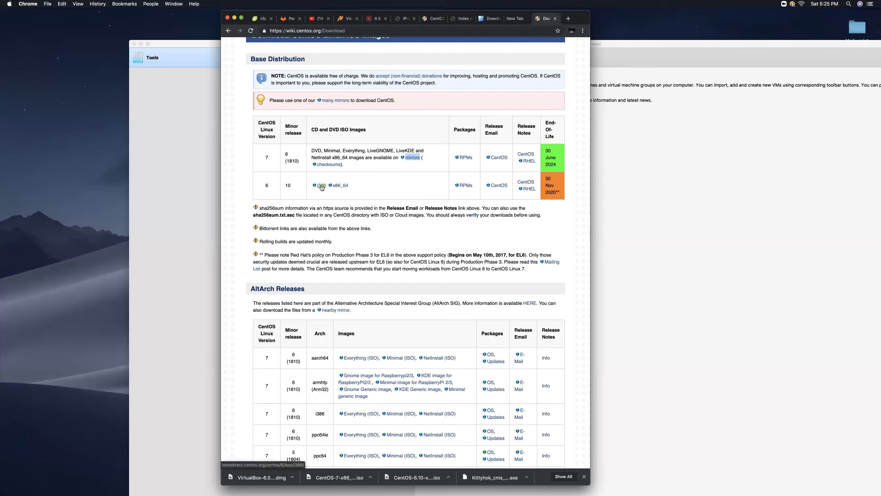
# Open the CentOS 6 x86_64 mirror list and visit the mirror.scalabledns.com directory despite the browser's safety block.
pyautogui.click(343, 187)
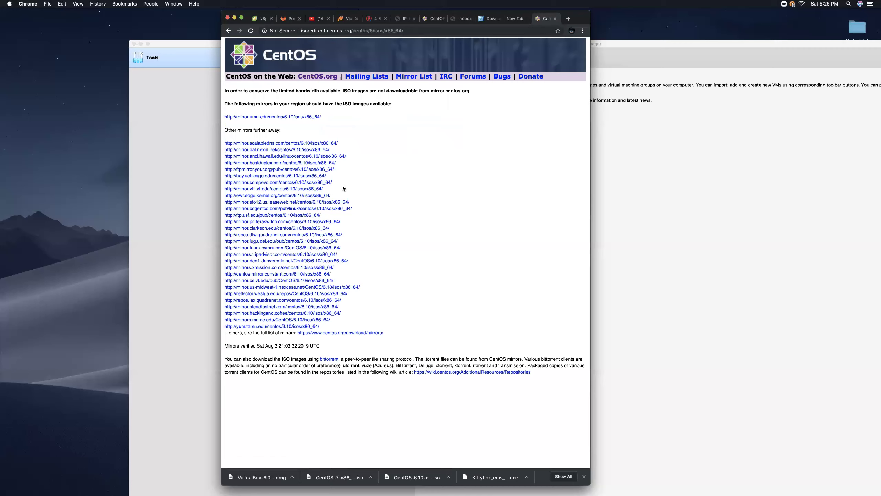
pyautogui.click(295, 144)
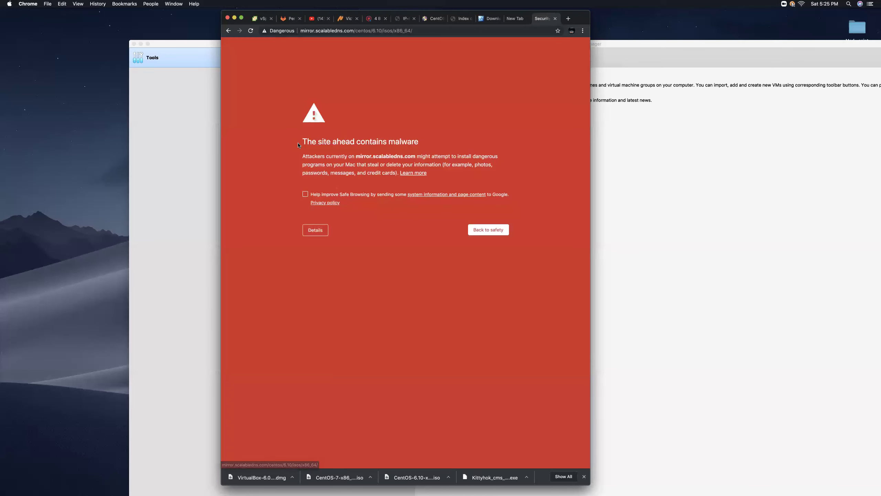
pyautogui.click(314, 232)
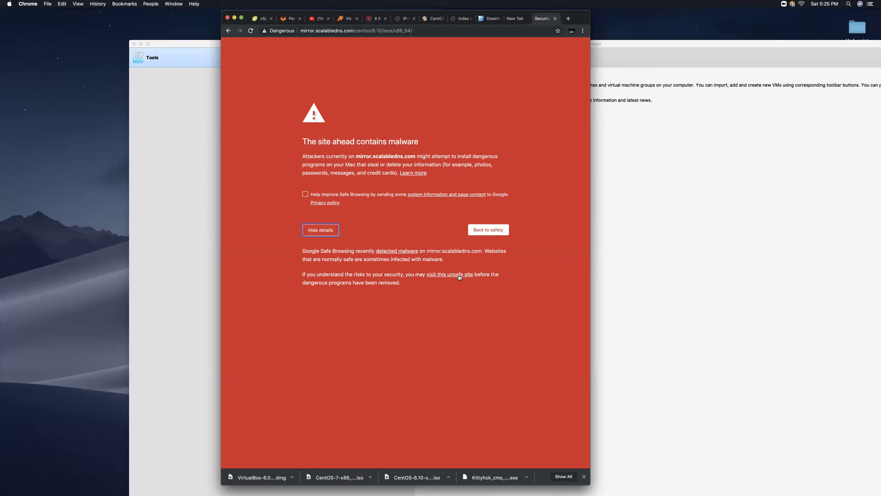
pyautogui.click(459, 276)
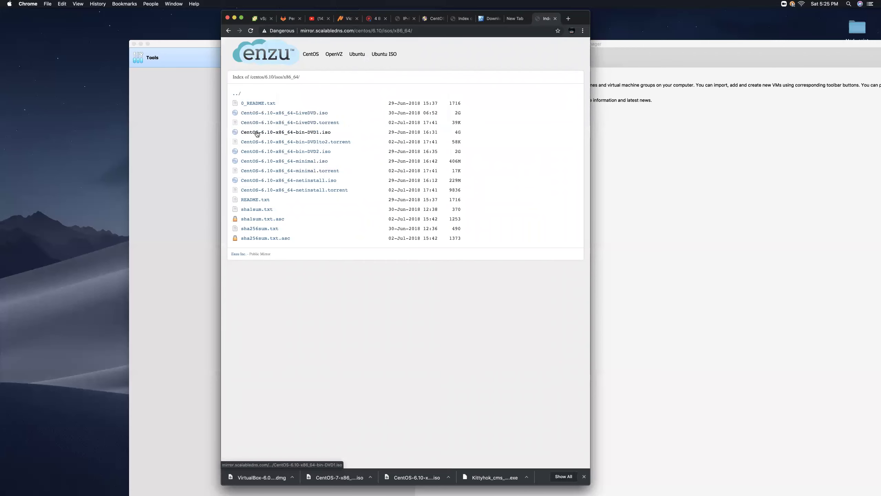
# Compare the CentOS 6.10 bin-DVD1 and minimal ISO entries on the mirror, and close the tab.
pyautogui.moveTo(464, 130); pyautogui.dragTo(238, 132)
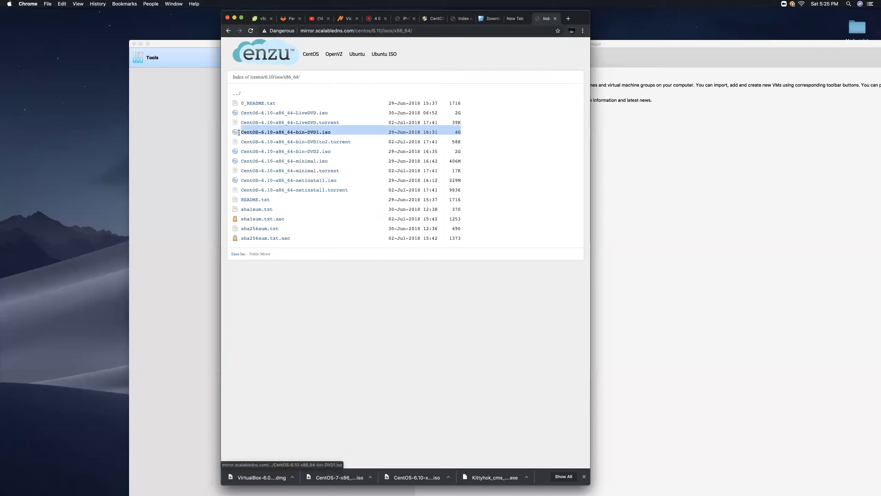
pyautogui.moveTo(266, 161)
pyautogui.mouseDown()
pyautogui.moveTo(253, 163)
pyautogui.moveTo(465, 159)
pyautogui.moveTo(273, 161)
pyautogui.mouseUp()
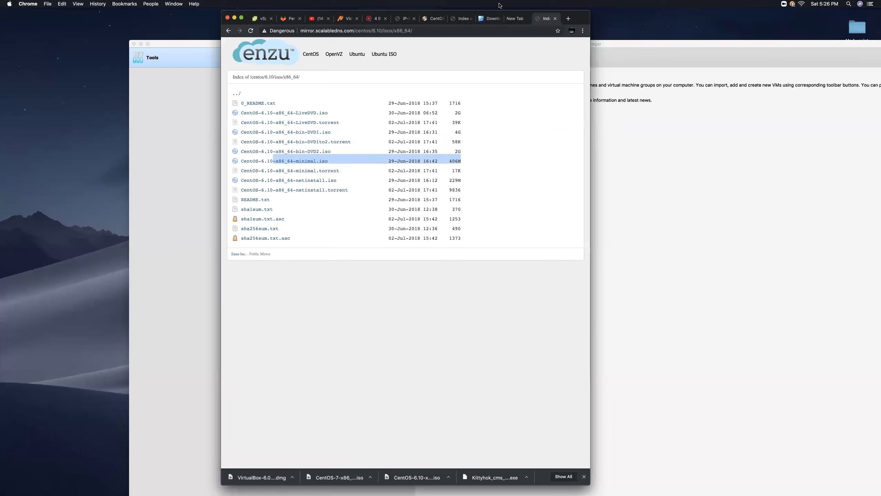
pyautogui.click(555, 18)
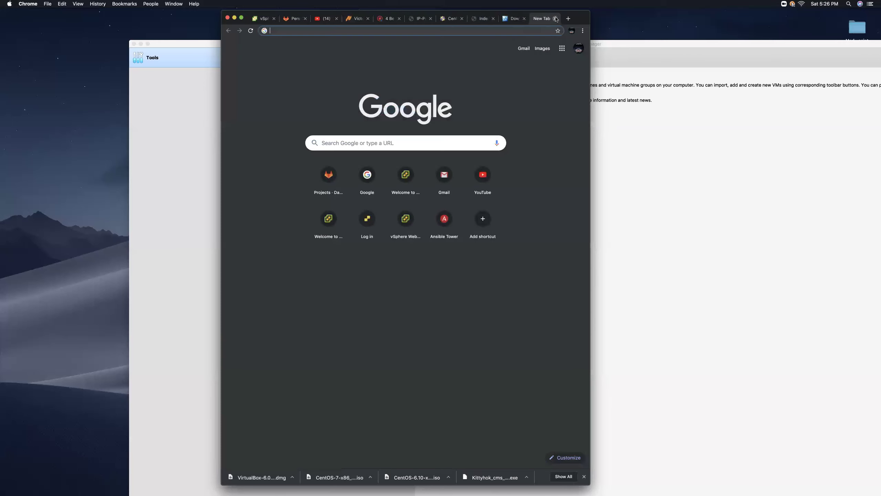
# Close the leftover VirtualBox and CentOS download tabs, minimize the browser, and reposition the VirtualBox Manager window.
pyautogui.click(555, 18)
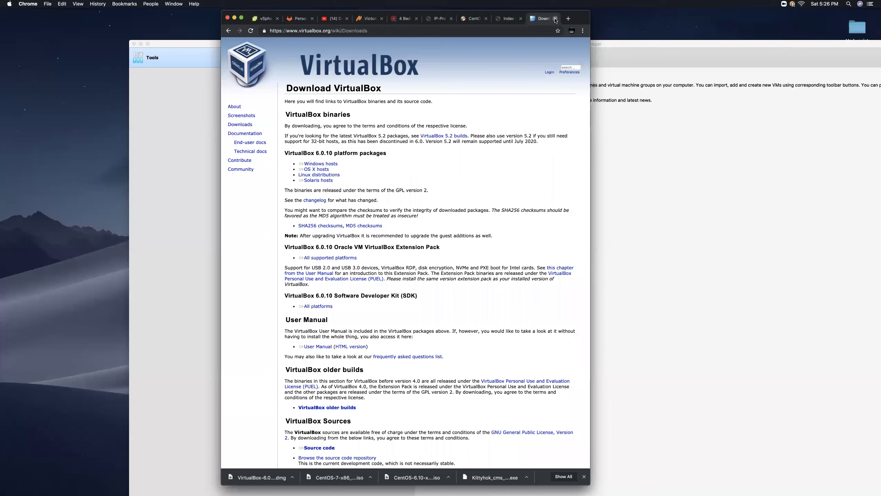
pyautogui.click(555, 18)
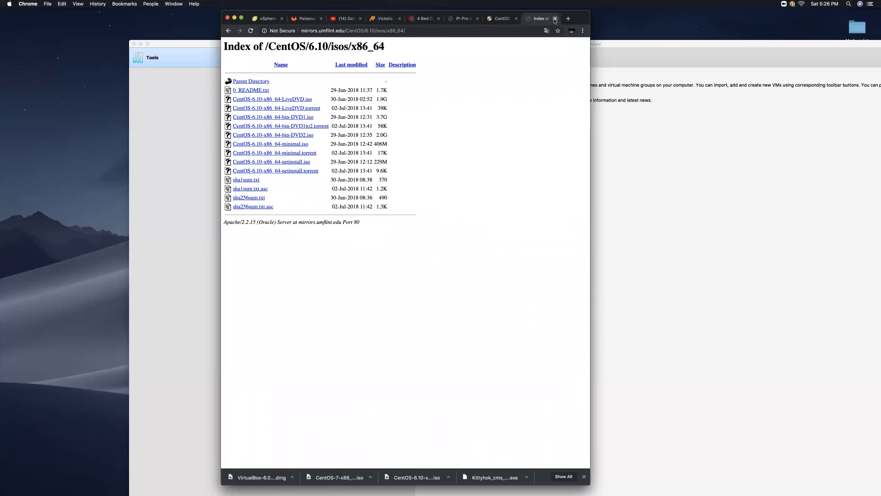
pyautogui.click(555, 18)
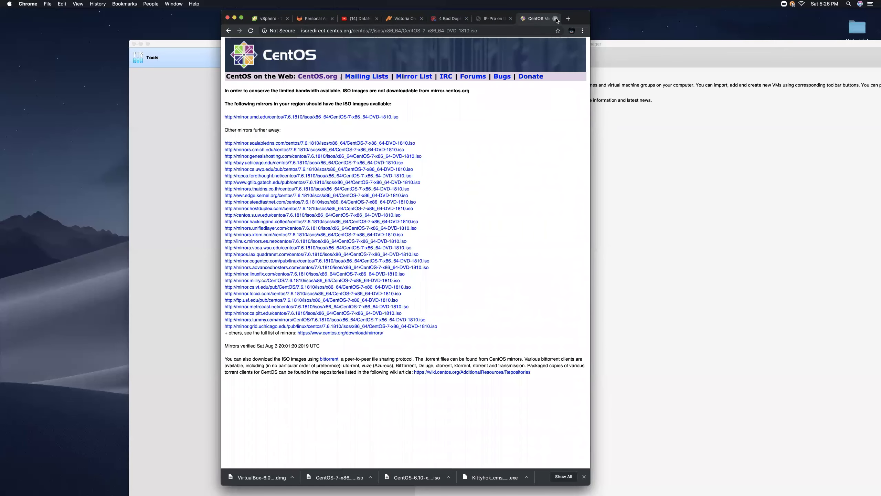
pyautogui.click(555, 18)
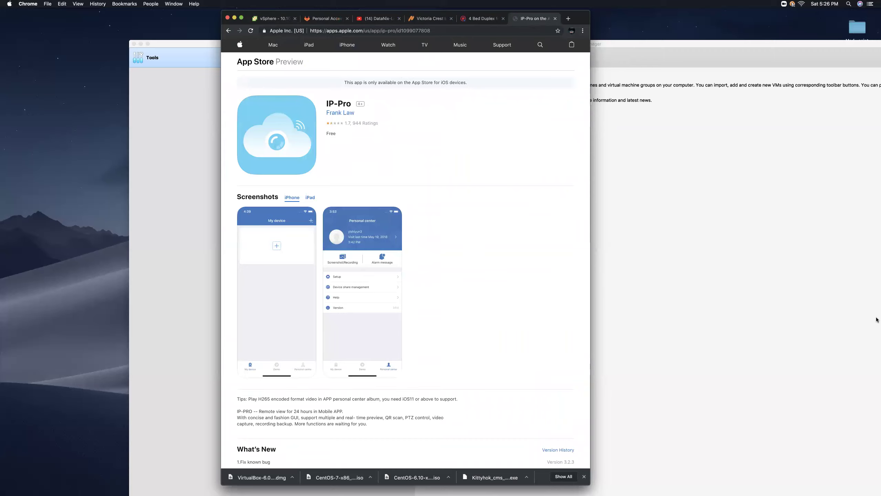
pyautogui.click(234, 18)
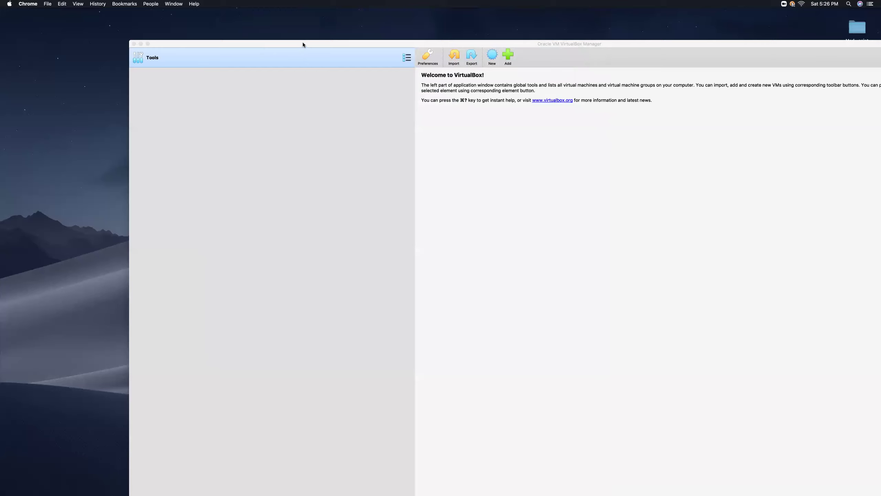
pyautogui.moveTo(301, 44); pyautogui.dragTo(282, 37)
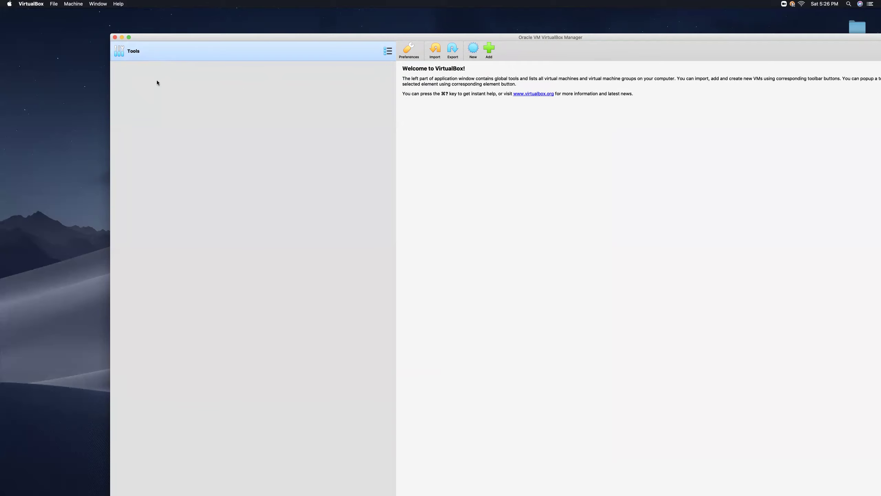
# Start a new virtual machine named Test1 with type Linux and version Red Hat (64-bit), and proceed to its memory settings.
pyautogui.click(475, 49)
pyautogui.click(566, 91)
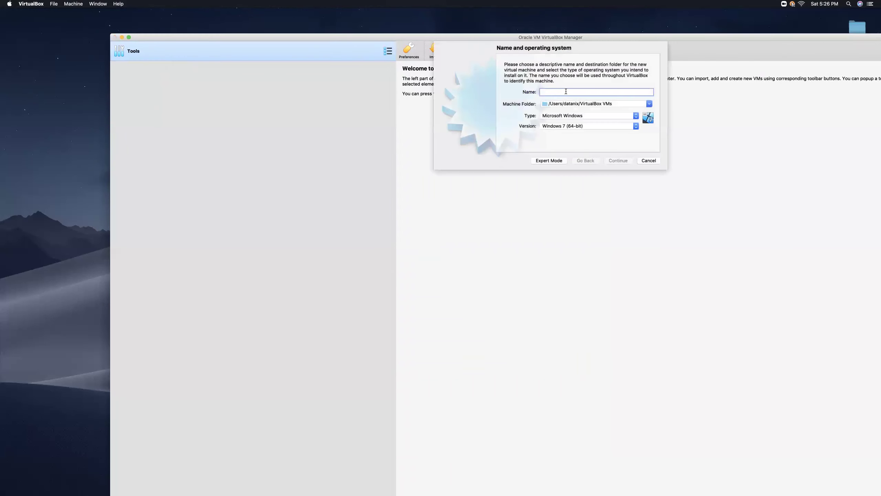
pyautogui.write('Tse')
pyautogui.click(587, 114)
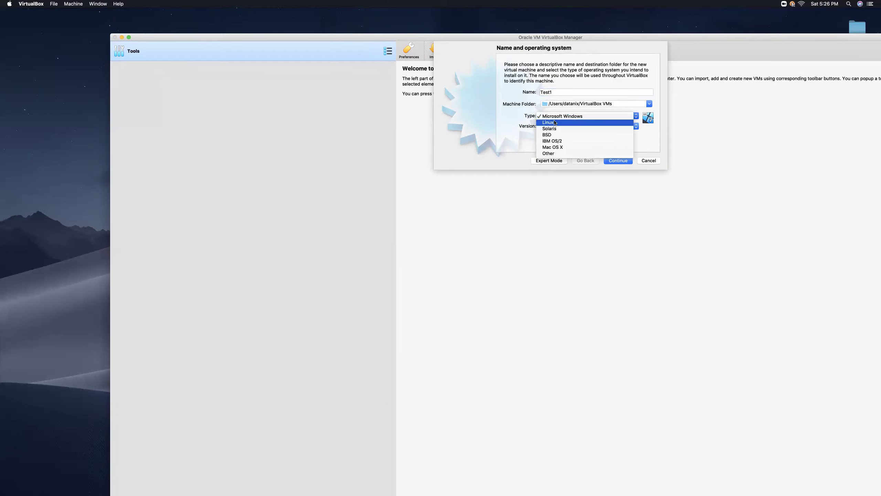
pyautogui.click(559, 122)
pyautogui.click(563, 125)
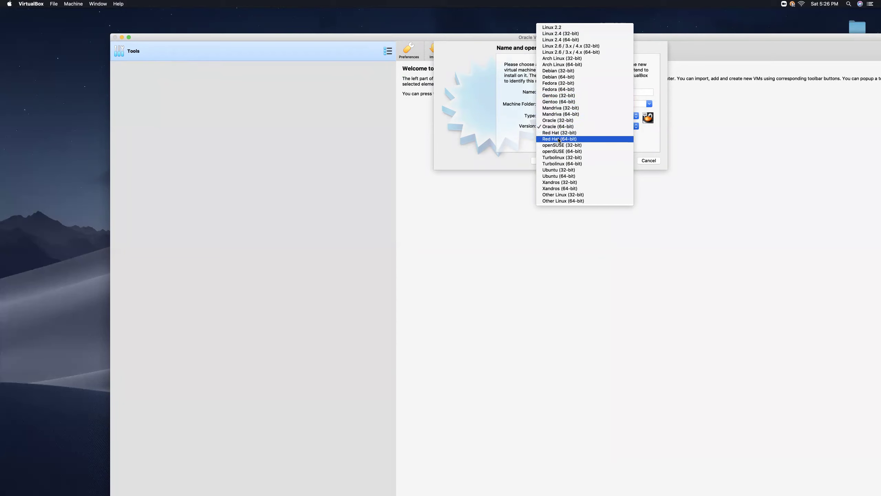
pyautogui.click(558, 138)
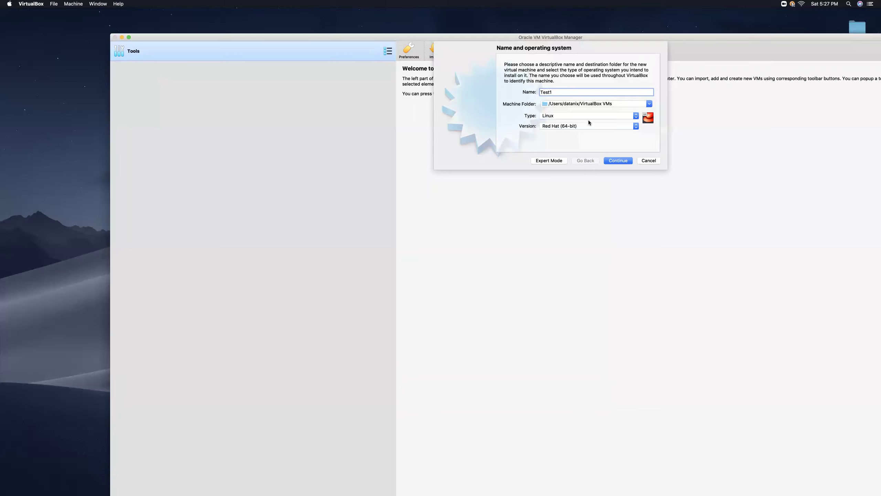
pyautogui.click(570, 126)
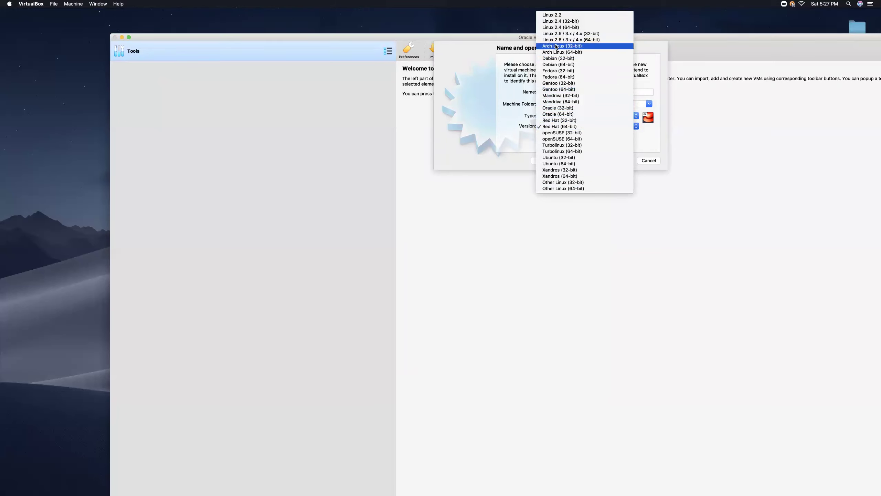
pyautogui.click(556, 126)
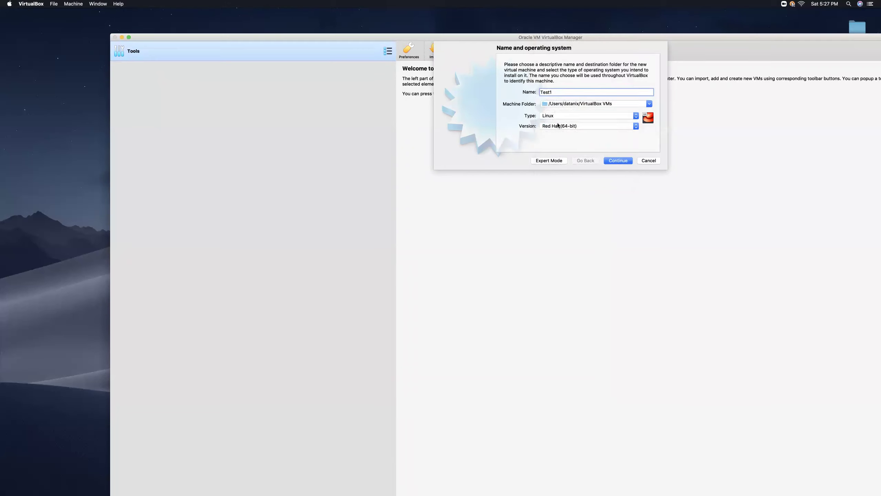
pyautogui.click(618, 160)
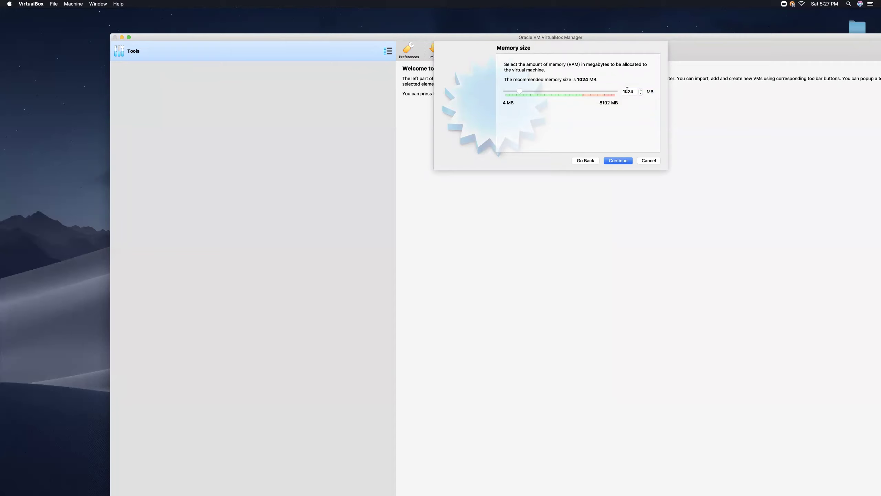
# Keep the memory size at 1024 MB and choose to create a new virtual hard disk of the VDI file type.
pyautogui.moveTo(634, 91); pyautogui.dragTo(622, 91)
pyautogui.click(620, 161)
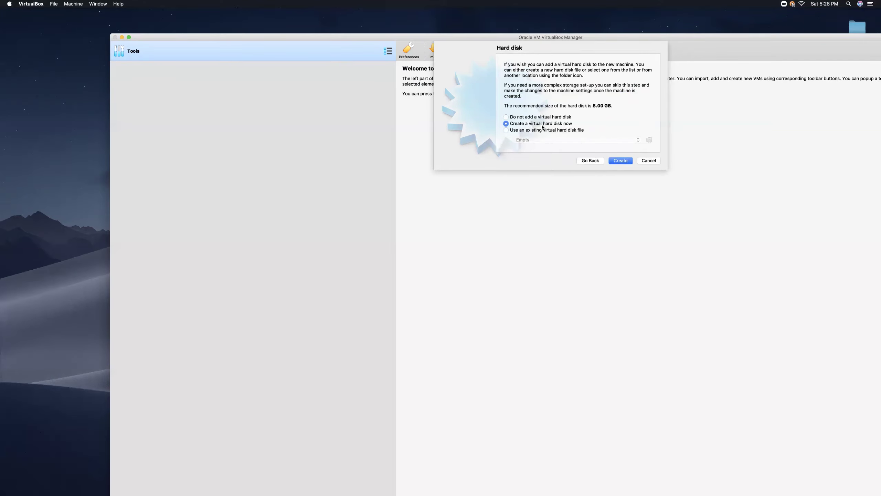
pyautogui.click(621, 161)
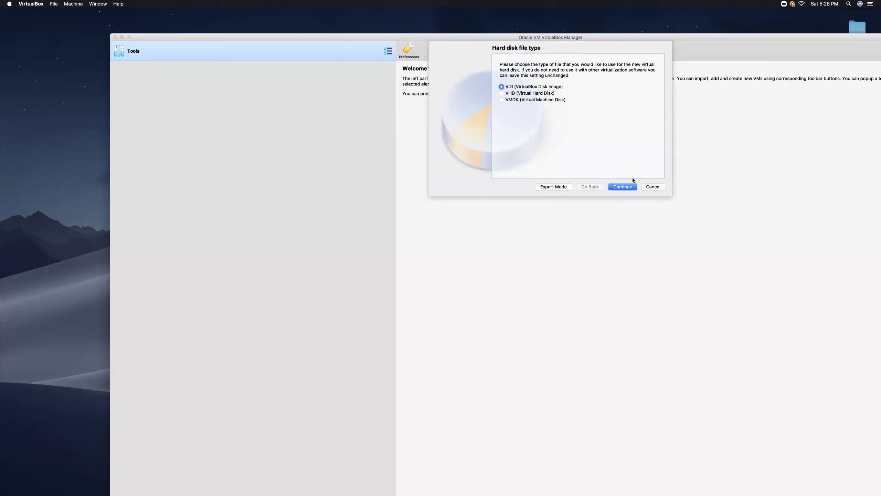
pyautogui.click(627, 189)
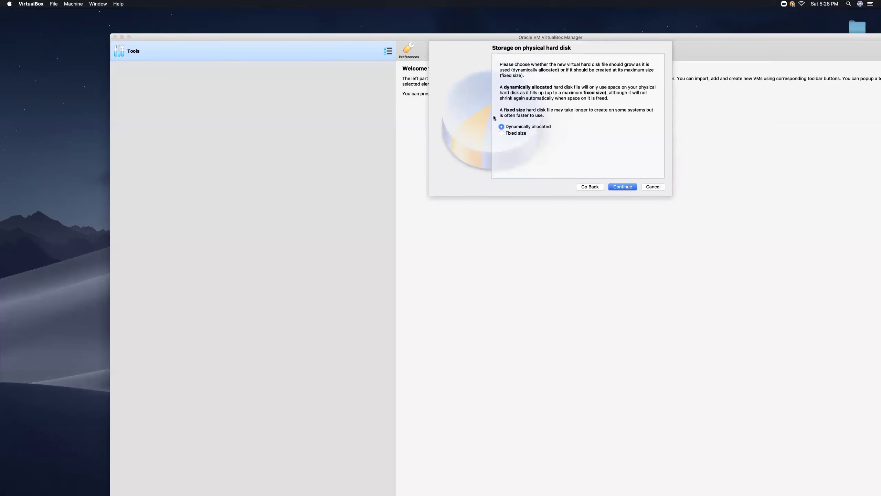
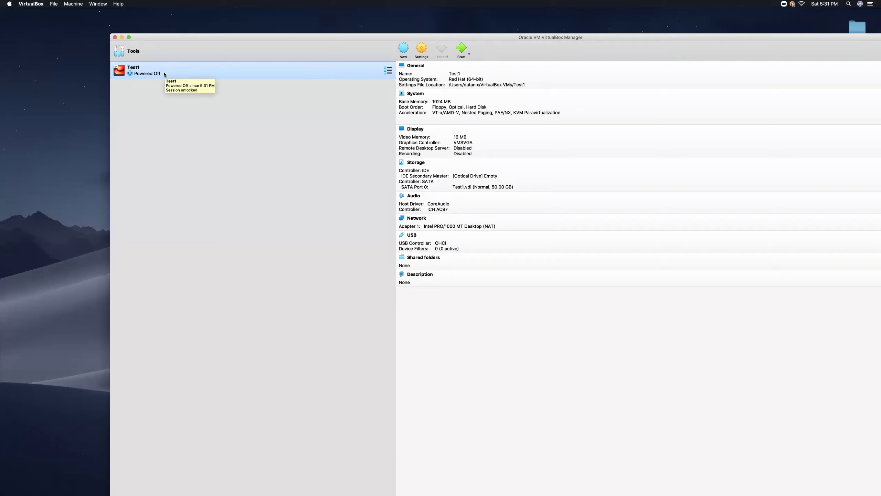
# Start Test1 with CentOS-6.10-x86_64-bin-DVD1.iso from Downloads as its startup disk.
pyautogui.click(461, 52)
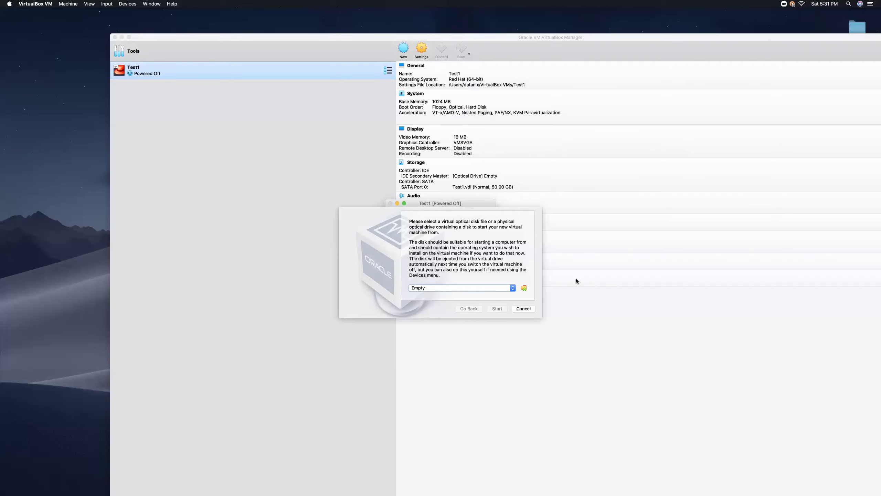
pyautogui.click(524, 288)
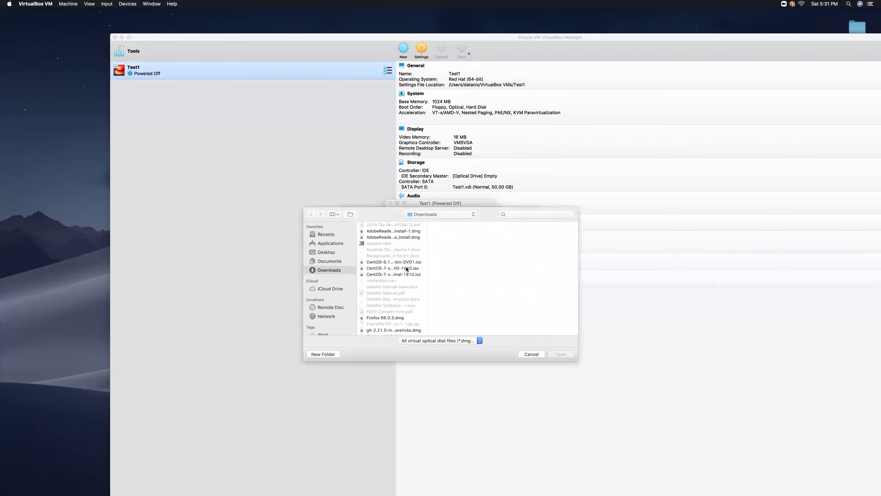
pyautogui.moveTo(427, 263); pyautogui.dragTo(513, 271)
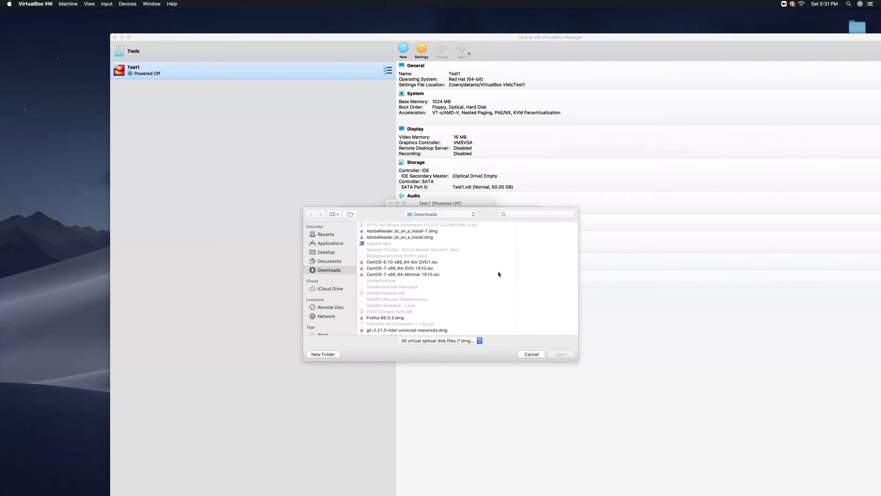
pyautogui.click(400, 263)
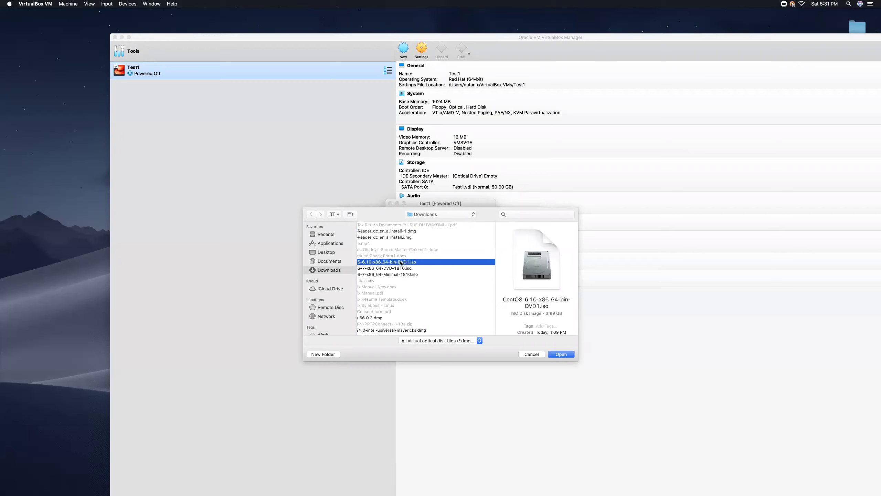
pyautogui.click(561, 354)
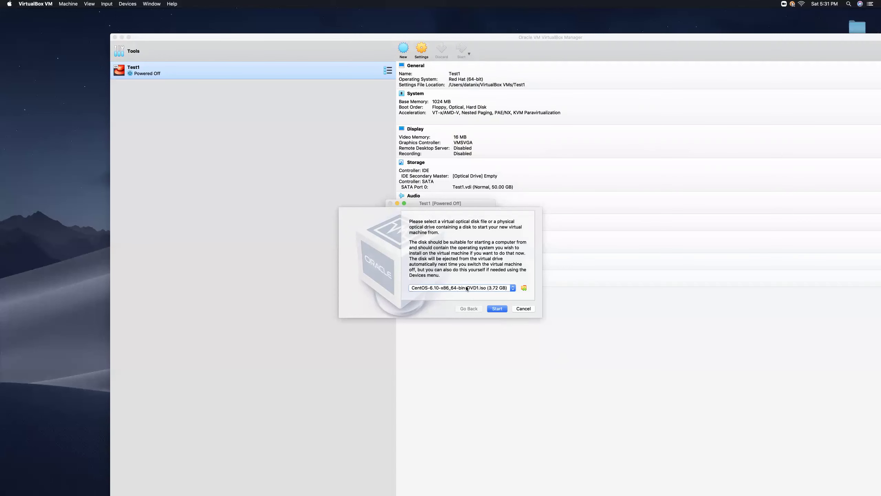
pyautogui.click(497, 309)
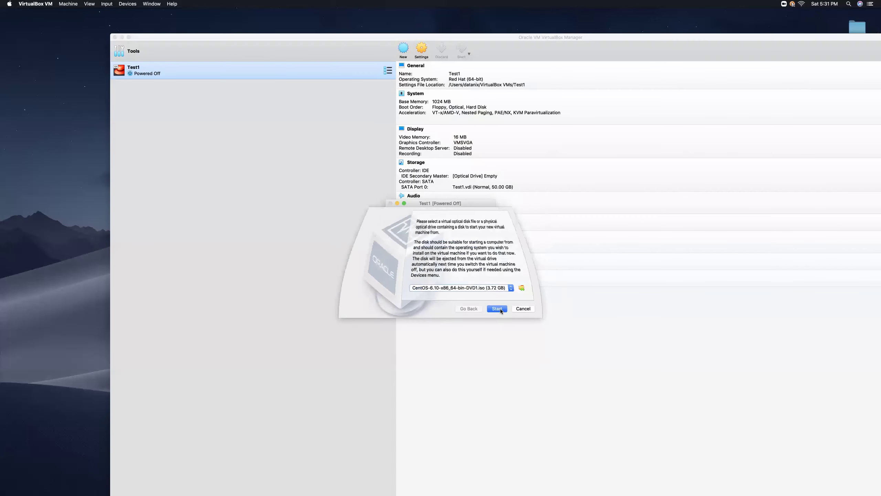
# Switch the Test1 machine window to Scaled Mode, dismiss the keyboard capture notice, and reposition the window.
pyautogui.moveTo(444, 203); pyautogui.dragTo(330, 115)
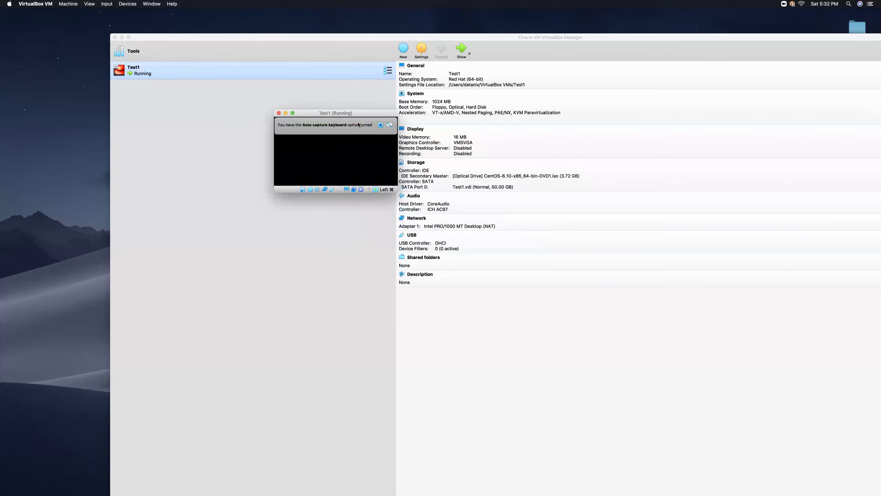
pyautogui.click(89, 4)
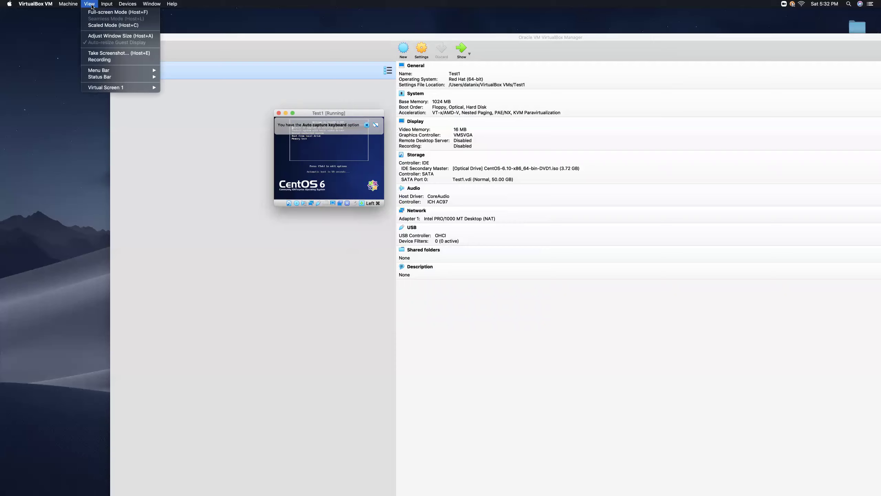
pyautogui.click(110, 27)
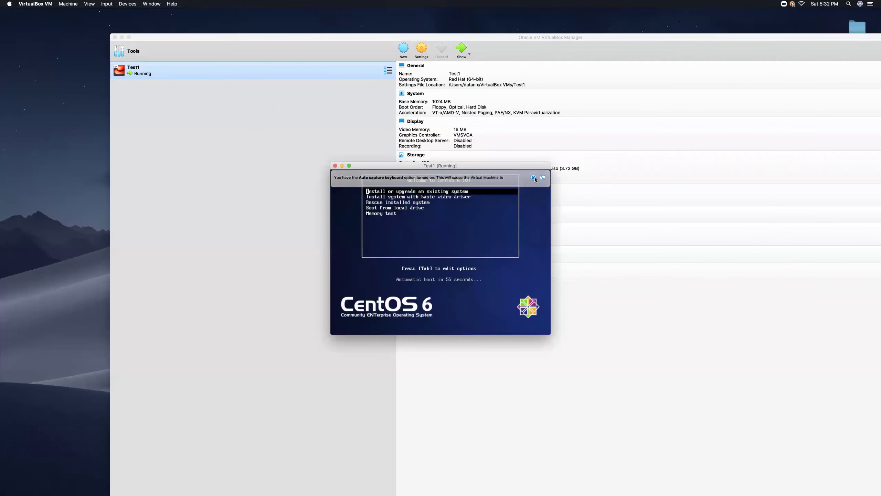
pyautogui.click(533, 177)
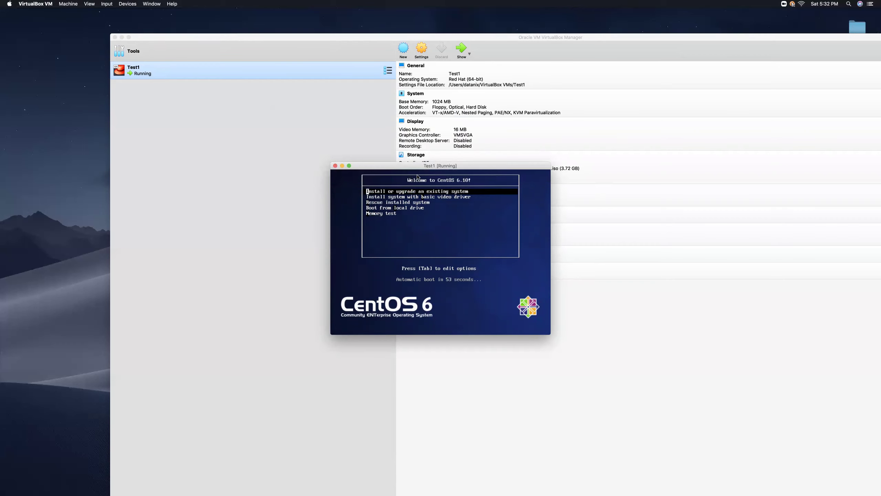
pyautogui.moveTo(436, 168); pyautogui.dragTo(532, 120)
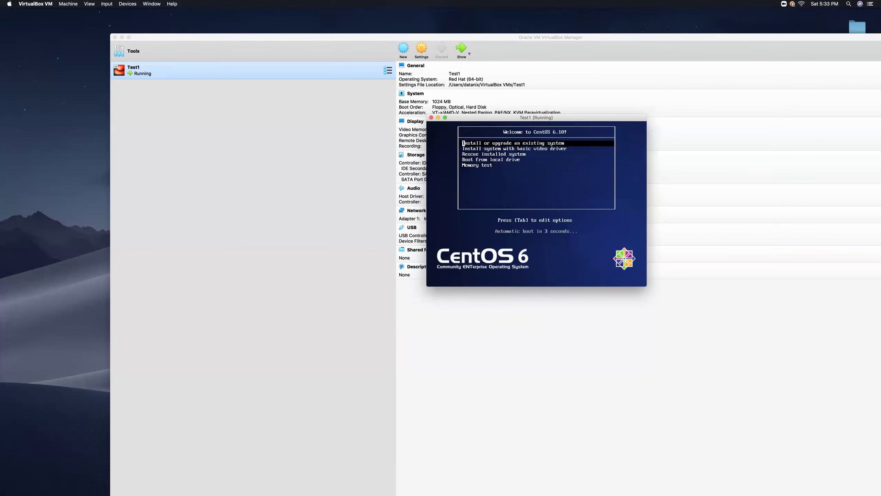
# Boot the "Install or upgrade an existing system" option, skip the media test, and dismiss the mouse pointer integration notice.
pyautogui.press('Return')
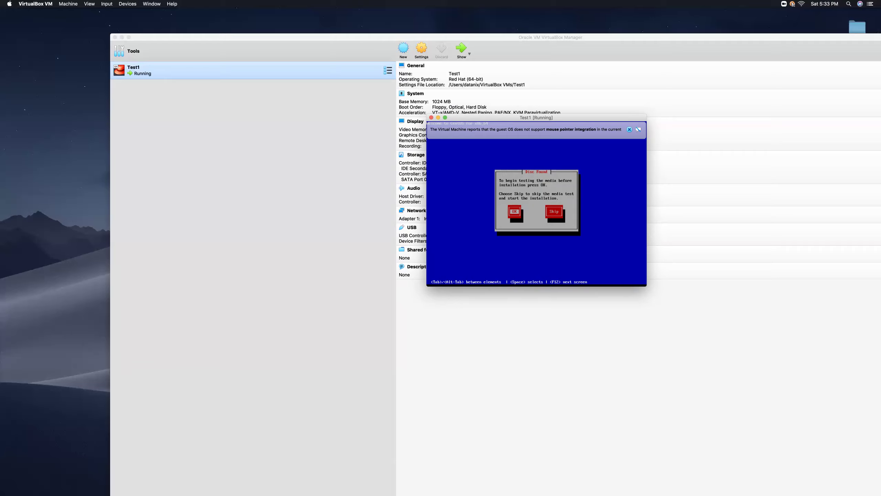
pyautogui.press('Tab')
pyautogui.press('Return')
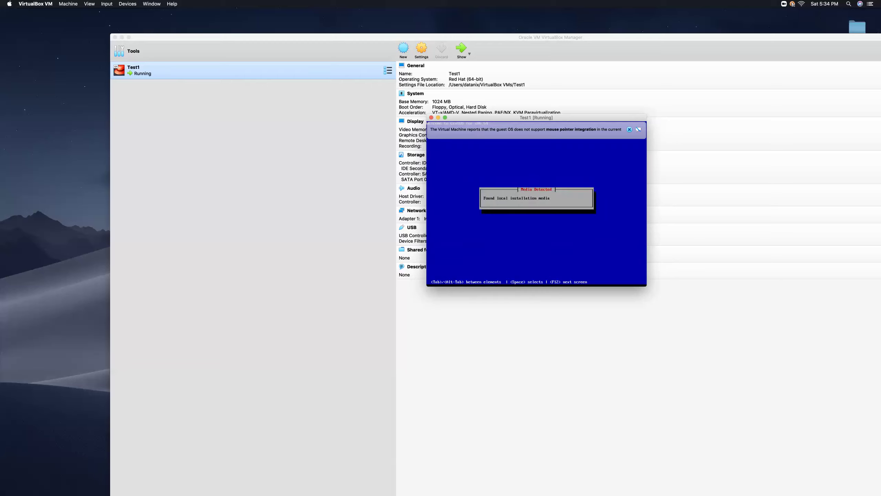
pyautogui.click(629, 130)
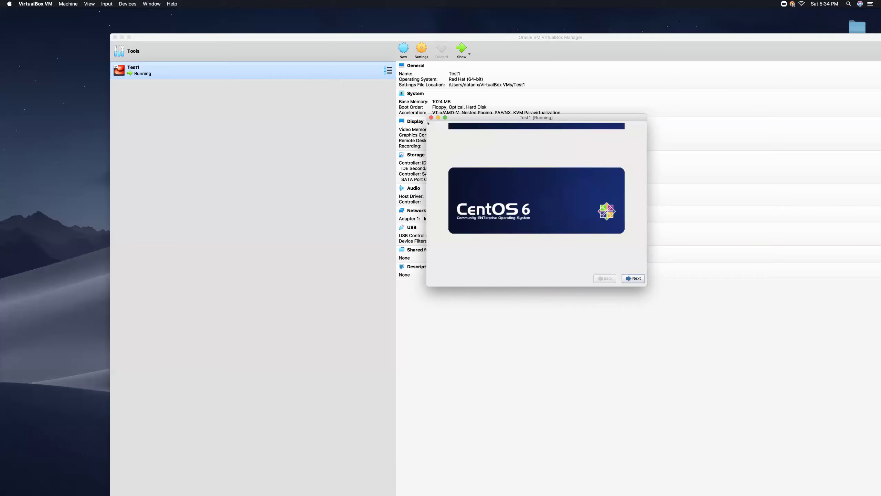
# Proceed through the CentOS 6 installer with English as the language, a U.S. English keyboard, and Basic Storage Devices.
pyautogui.press('Return')
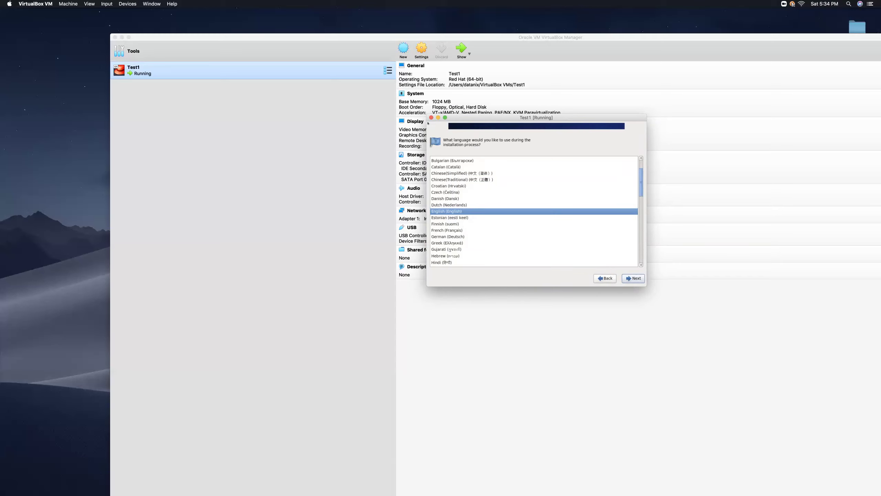
pyautogui.press('Return')
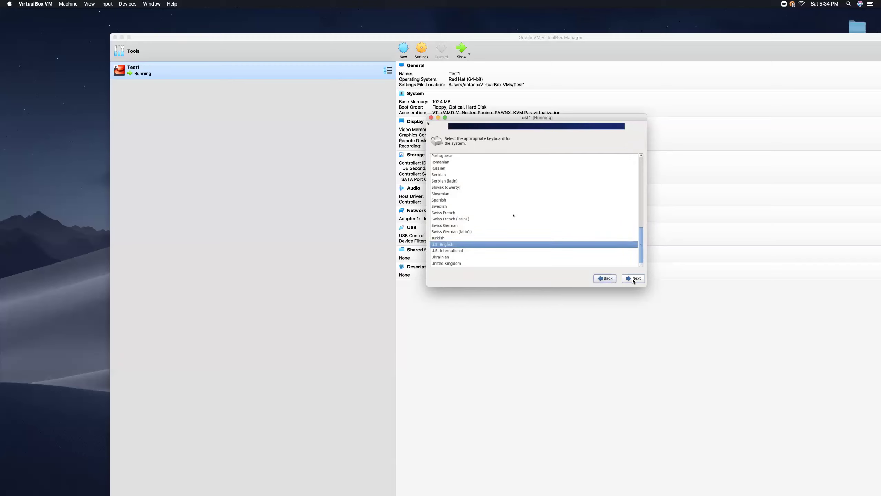
pyautogui.press('Return')
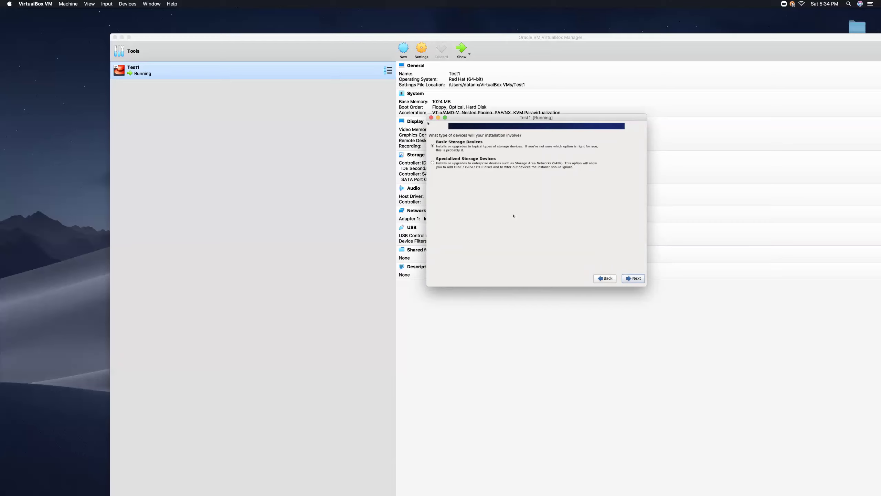
pyautogui.press('Return')
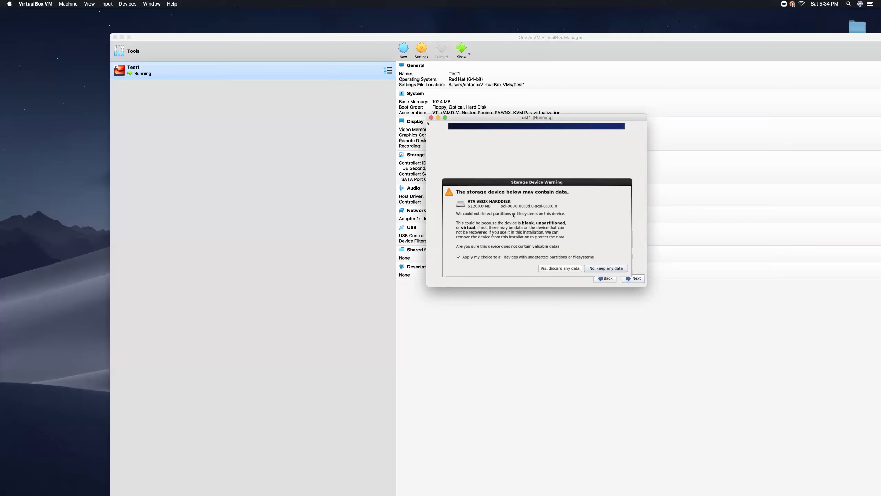
# Discard any data on the virtual hard disk and set the computer's hostname to test1.
pyautogui.press('Left')
pyautogui.press('Return')
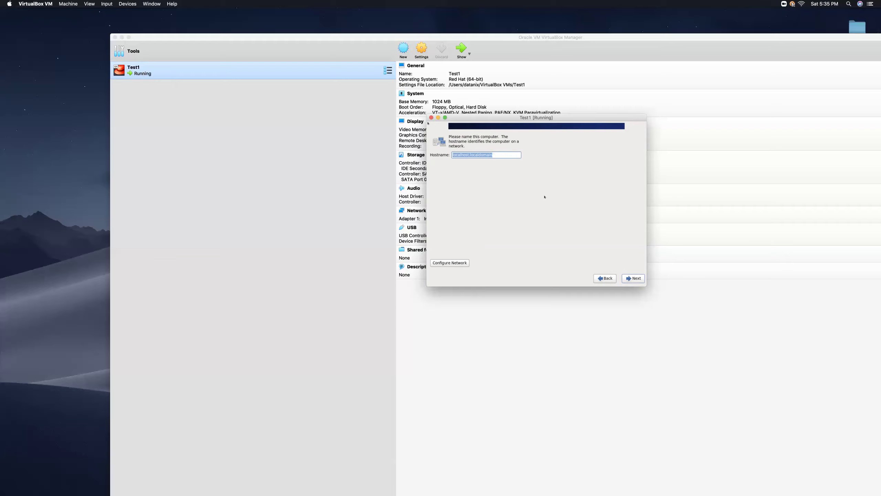
pyautogui.write('test')
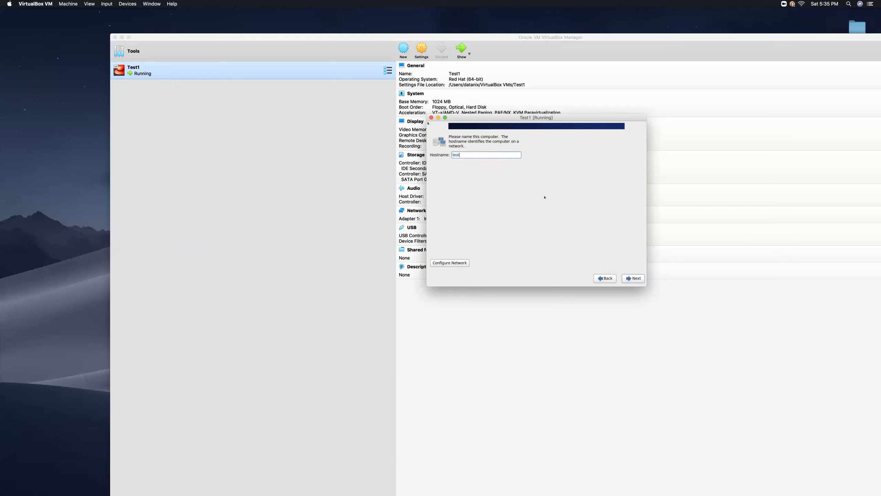
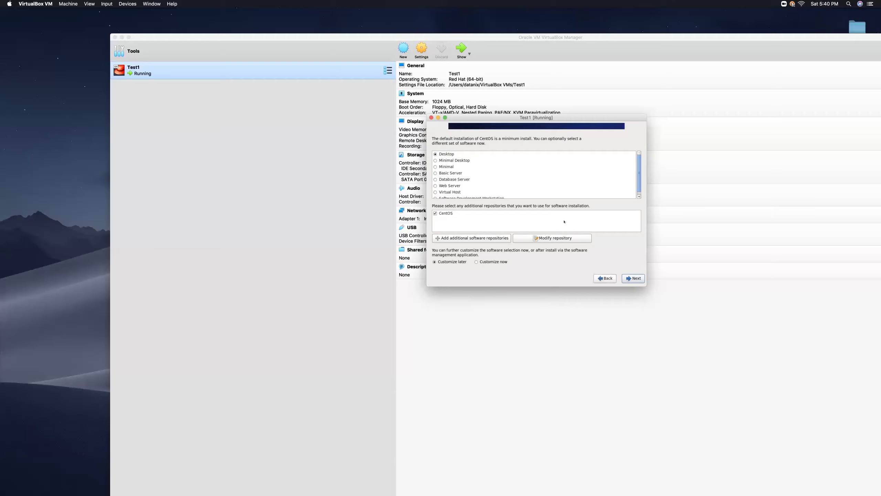
# Install CentOS with the Desktop software set and reboot into the installed system.
pyautogui.press('Return')
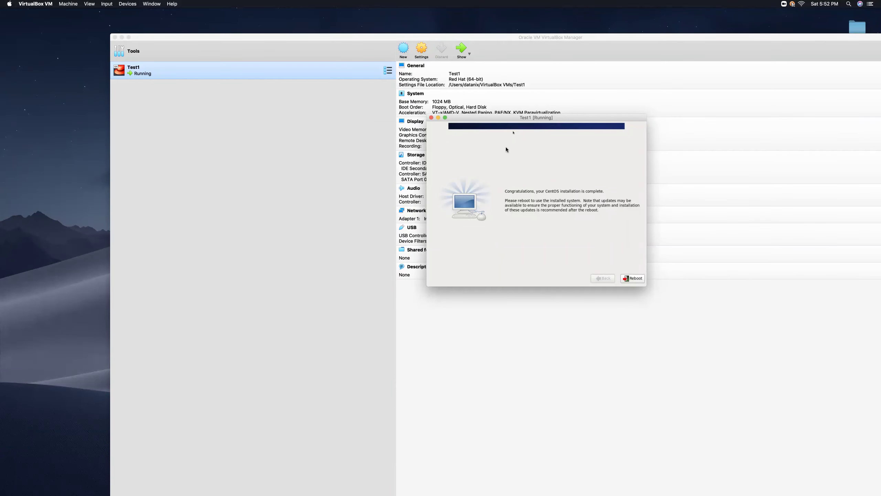
pyautogui.moveTo(530, 119); pyautogui.dragTo(562, 116)
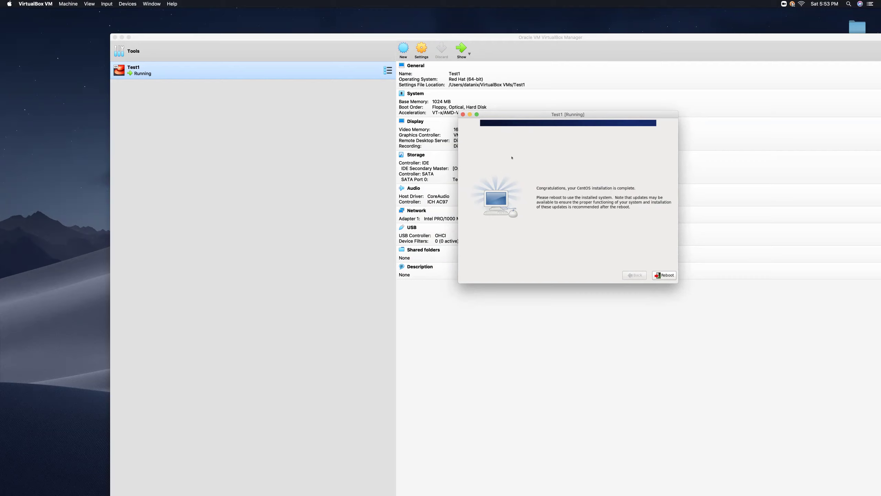
pyautogui.press('Return')
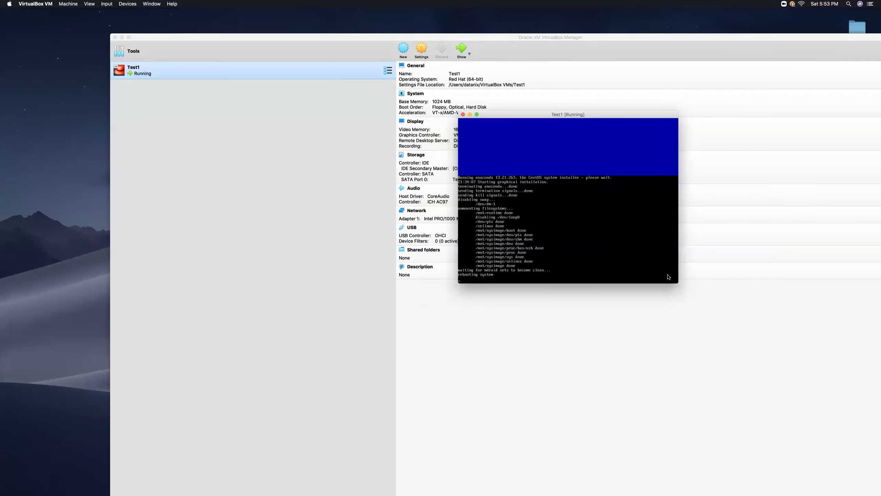
pyautogui.moveTo(584, 116); pyautogui.dragTo(433, 142)
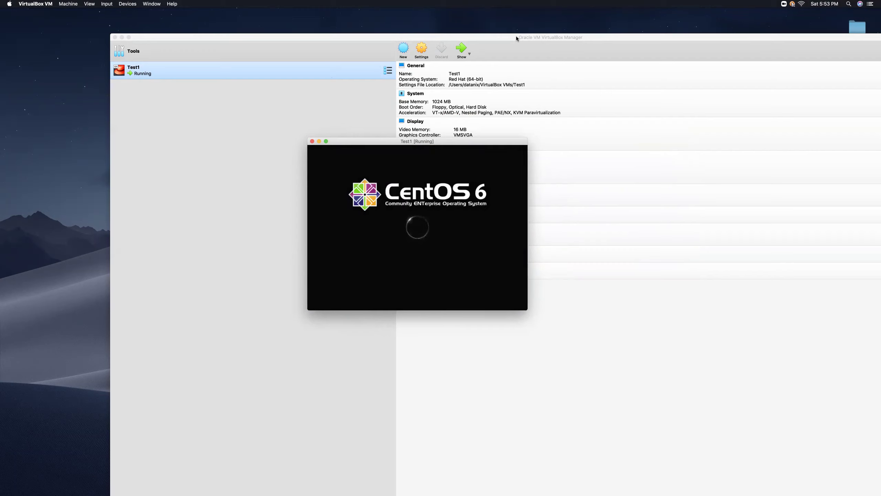
pyautogui.moveTo(446, 143); pyautogui.dragTo(518, 116)
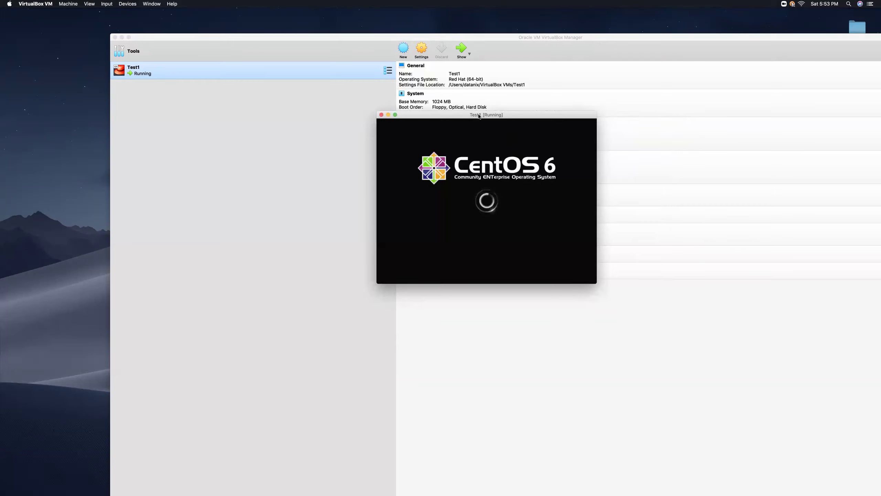
pyautogui.moveTo(479, 116)
pyautogui.mouseDown()
pyautogui.moveTo(522, 116)
pyautogui.moveTo(492, 111)
pyautogui.mouseUp()
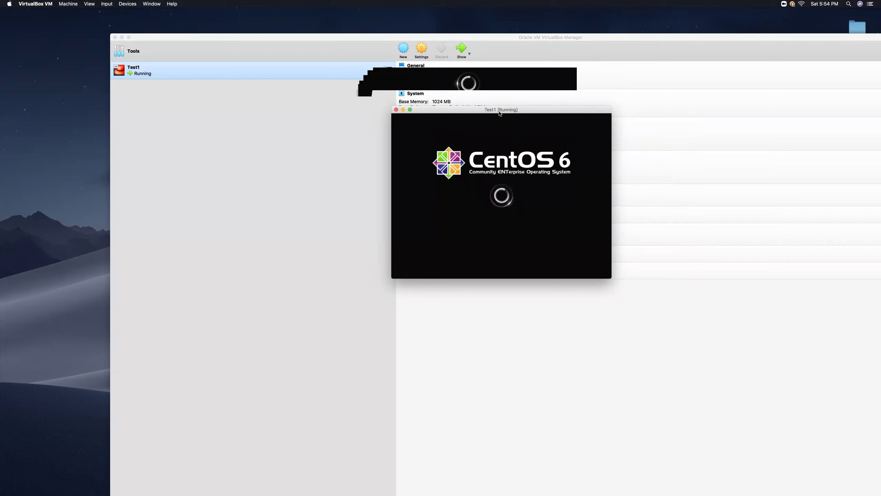
pyautogui.moveTo(499, 113); pyautogui.dragTo(495, 112)
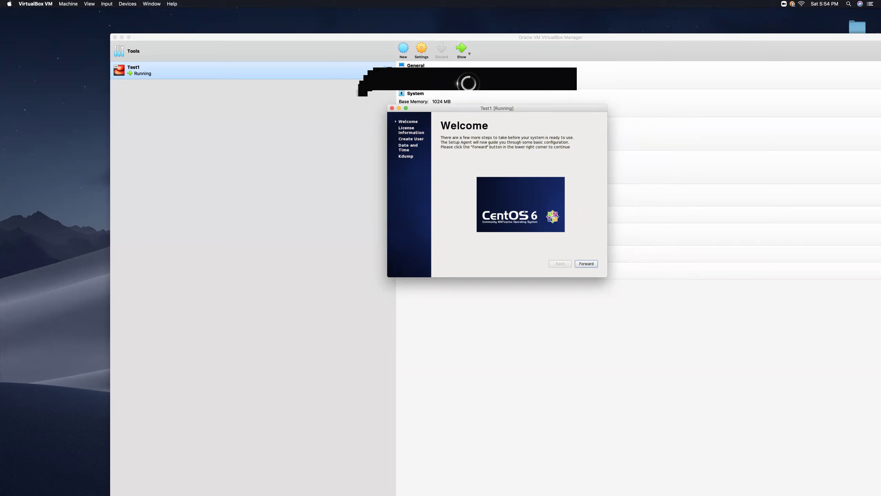
# Agree to the CentOS license in the first-boot setup and continue without creating a user account.
pyautogui.press('Return')
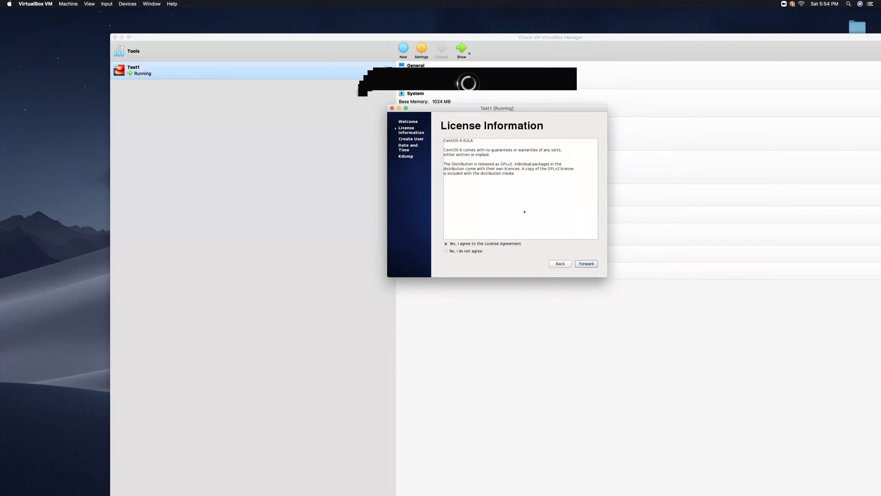
pyautogui.press('Return')
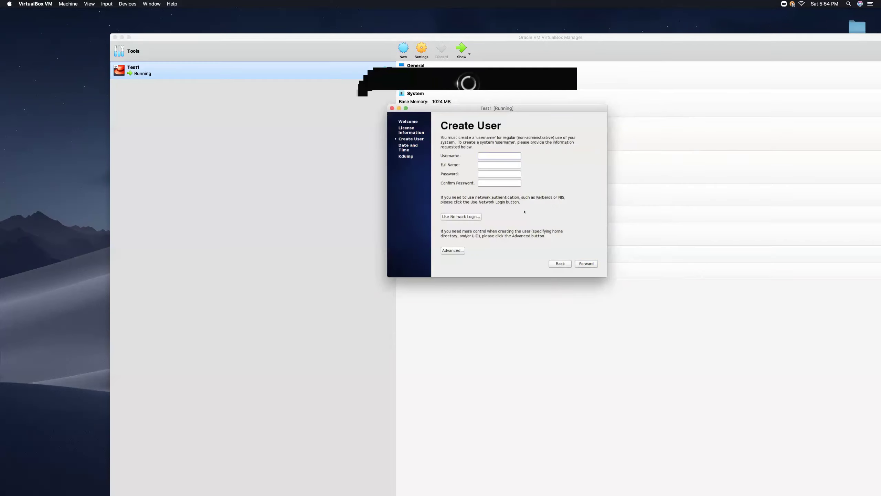
pyautogui.press('Tab')
pyautogui.press('Return')
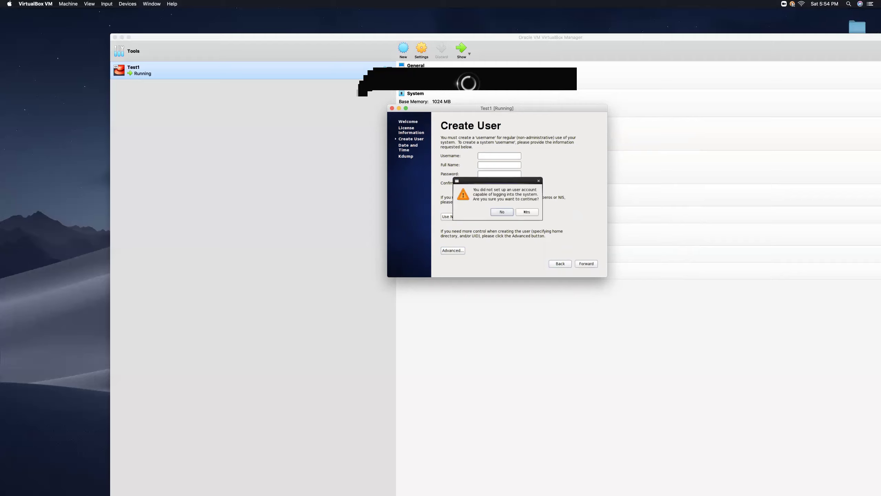
pyautogui.click(525, 212)
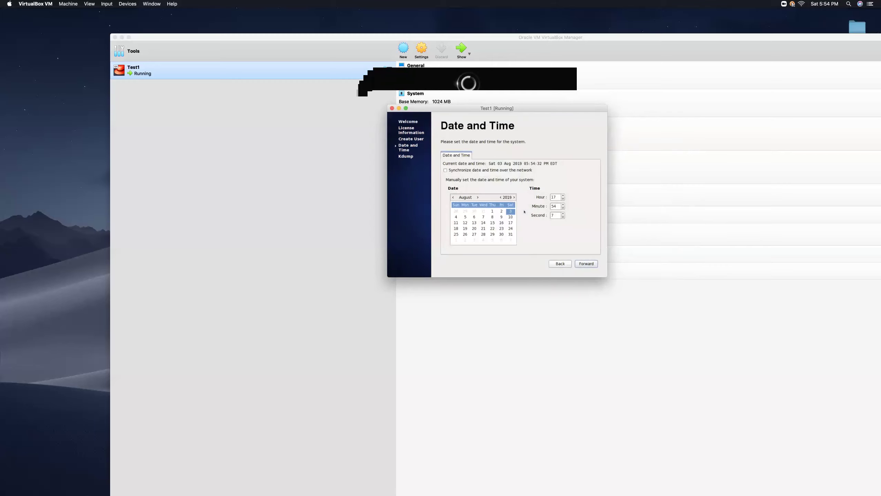
# Keep the preset date and time, dismiss the kdump memory error, and finish the first-boot setup.
pyautogui.press('Return')
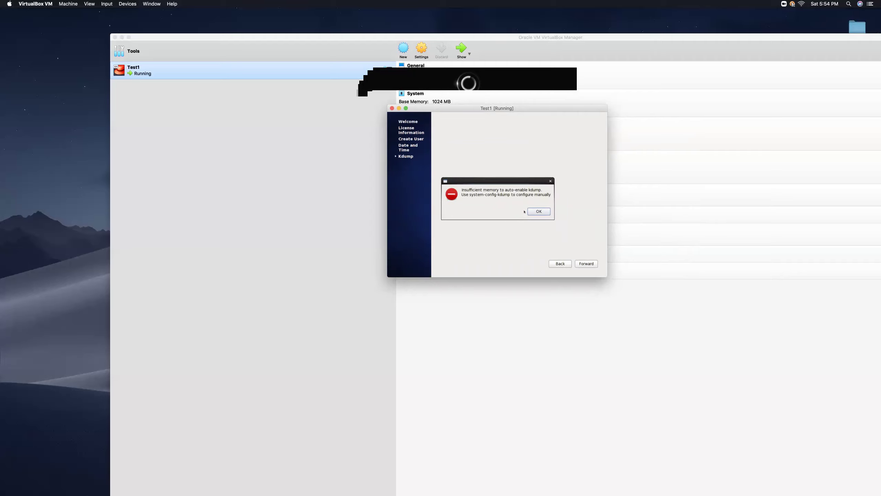
pyautogui.press('Return')
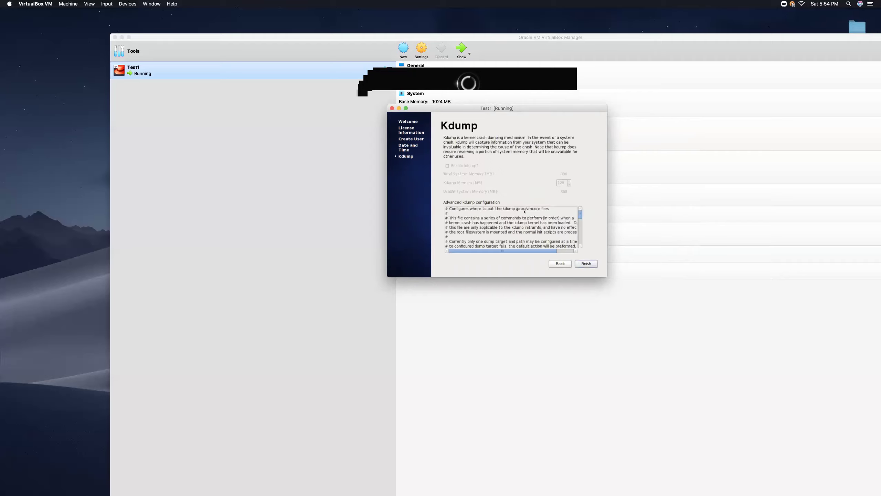
pyautogui.press('Return')
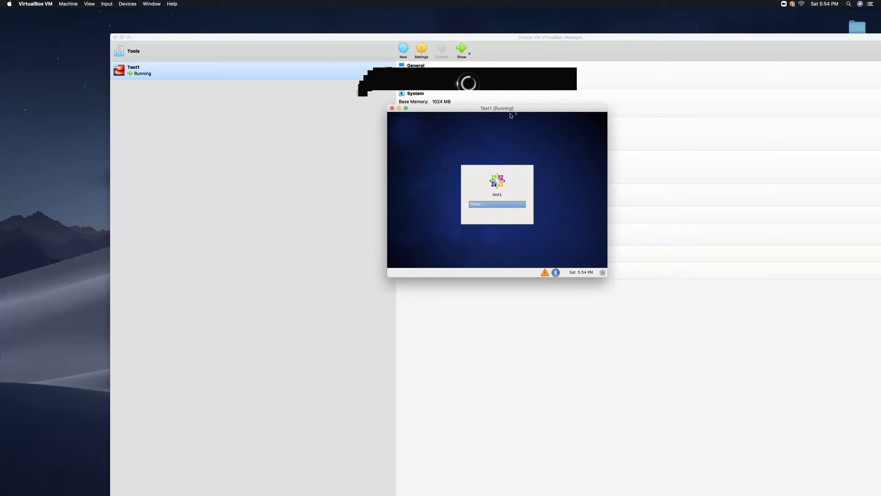
# Log in to the CentOS desktop as root with the account password.
pyautogui.moveTo(510, 111); pyautogui.dragTo(603, 120)
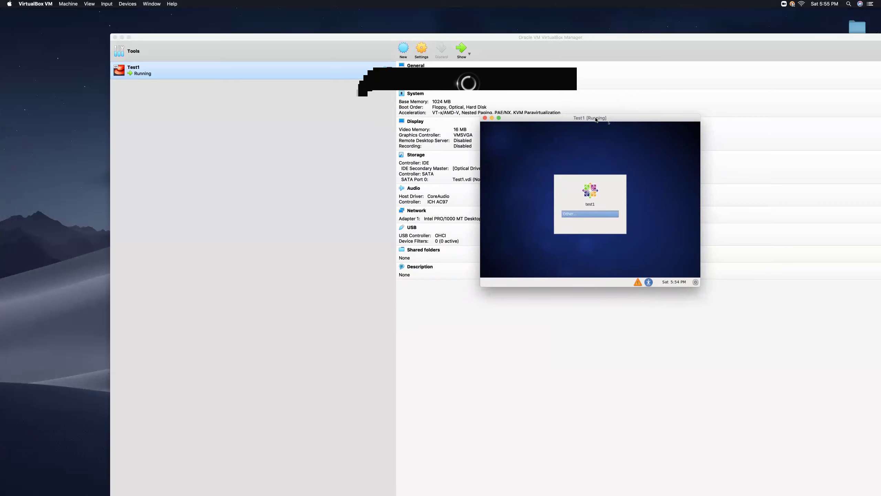
pyautogui.moveTo(599, 118); pyautogui.dragTo(552, 106)
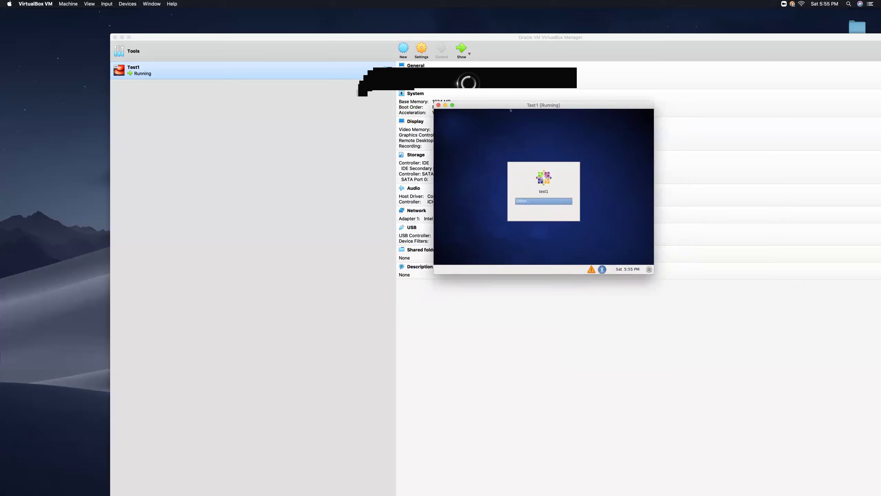
pyautogui.click(546, 202)
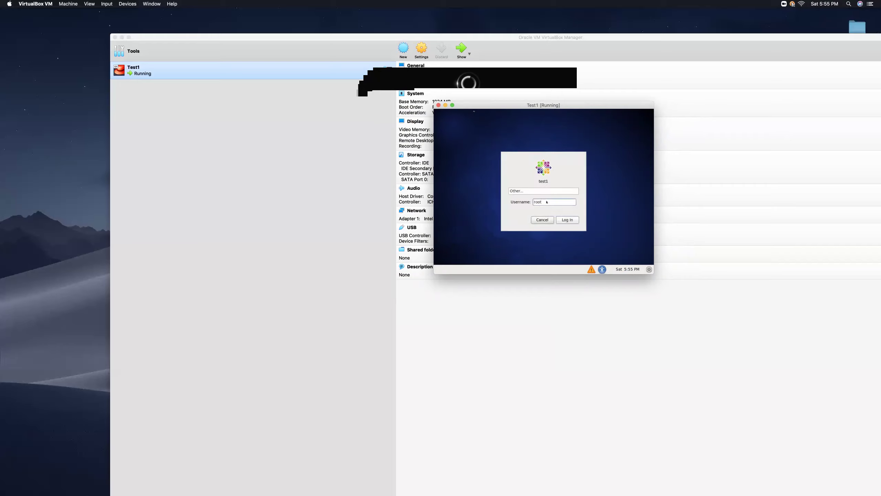
pyautogui.press('Return')
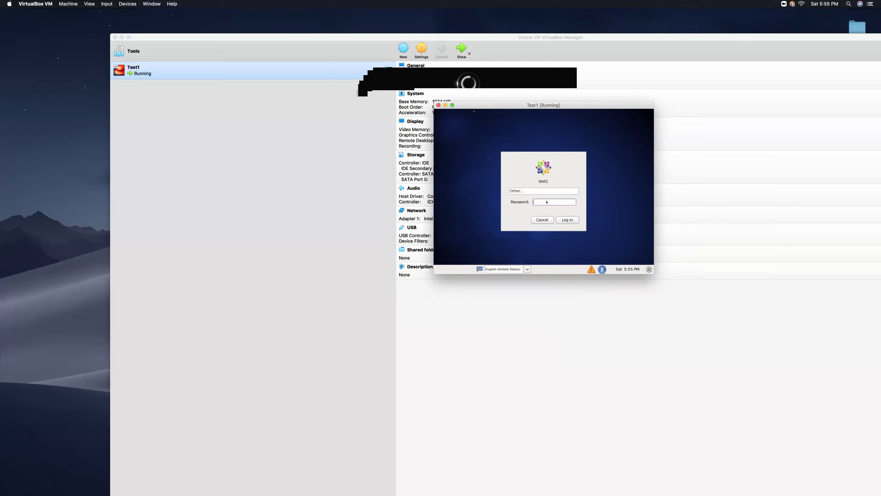
pyautogui.press('Return')
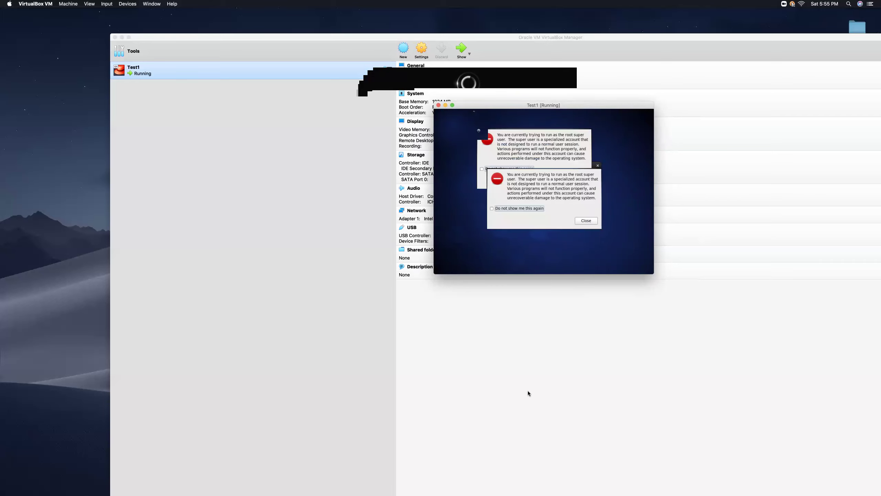
# Set the root super user warning to not show again and close it.
pyautogui.press('space')
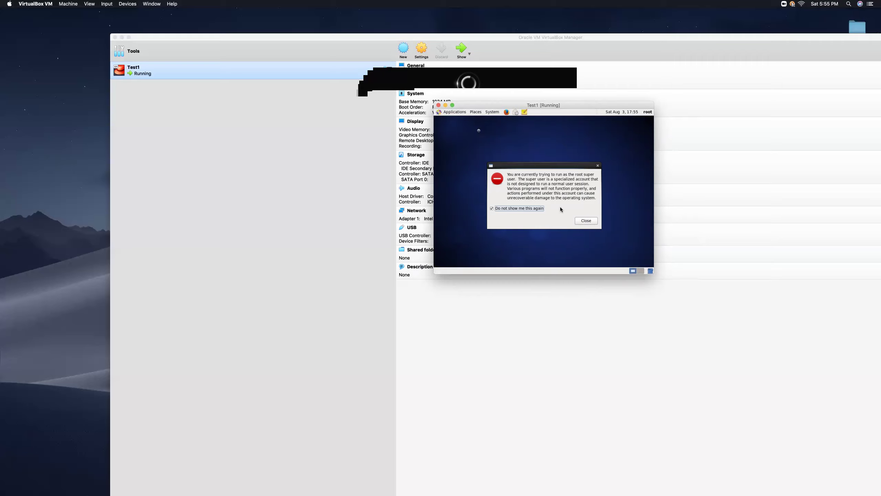
pyautogui.press('Tab')
pyautogui.press('Tab')
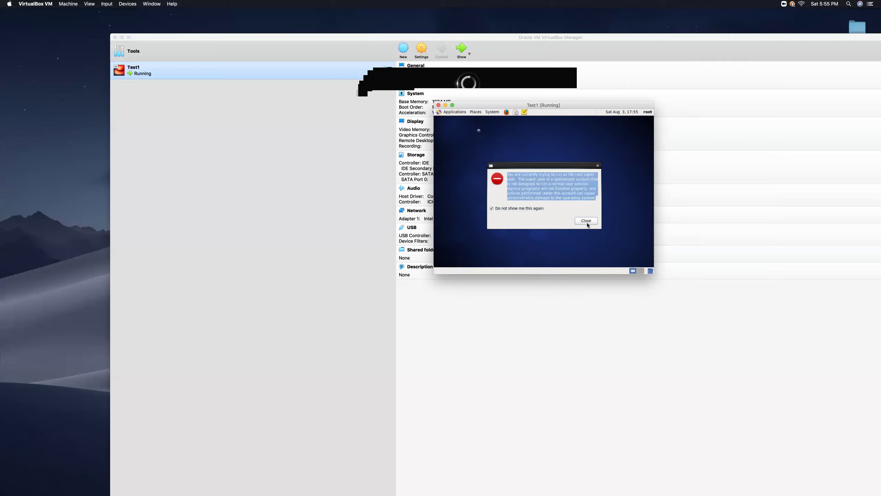
pyautogui.click(587, 224)
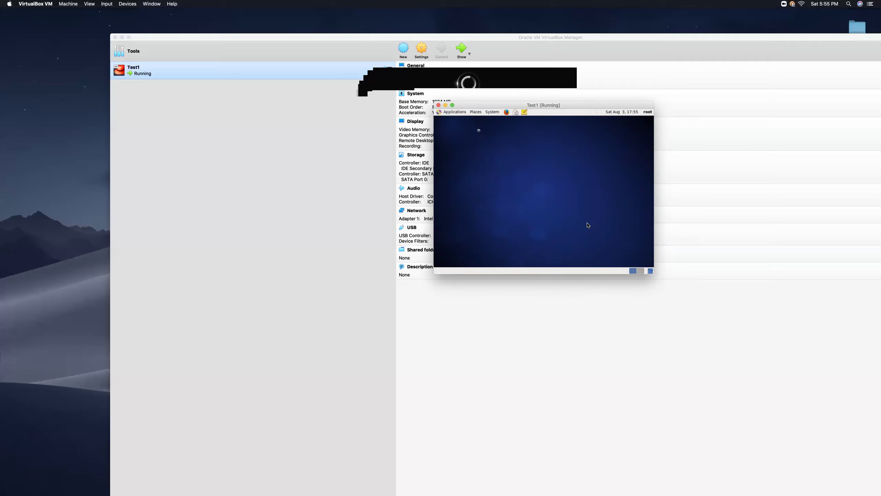
# Attach network Adapter 1 of Test1 to a Bridged Adapter on en1: Wi-Fi (AirPort) and save the settings.
pyautogui.moveTo(539, 106); pyautogui.dragTo(278, 84)
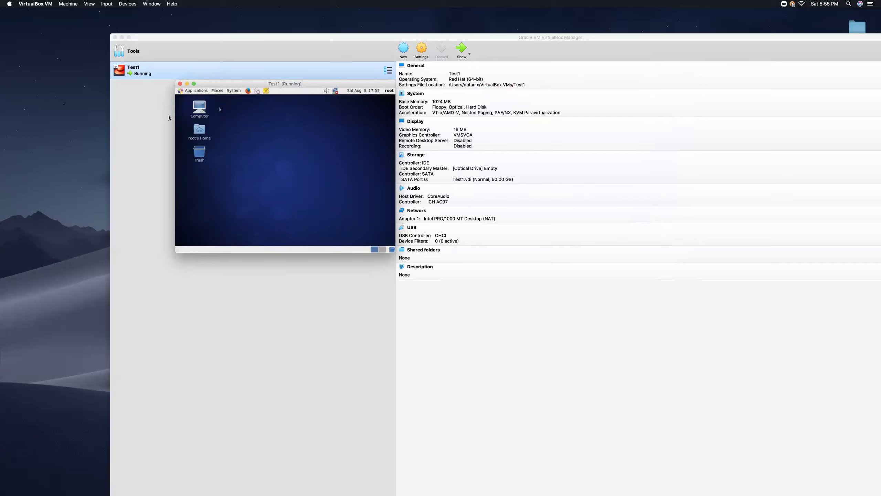
pyautogui.click(72, 5)
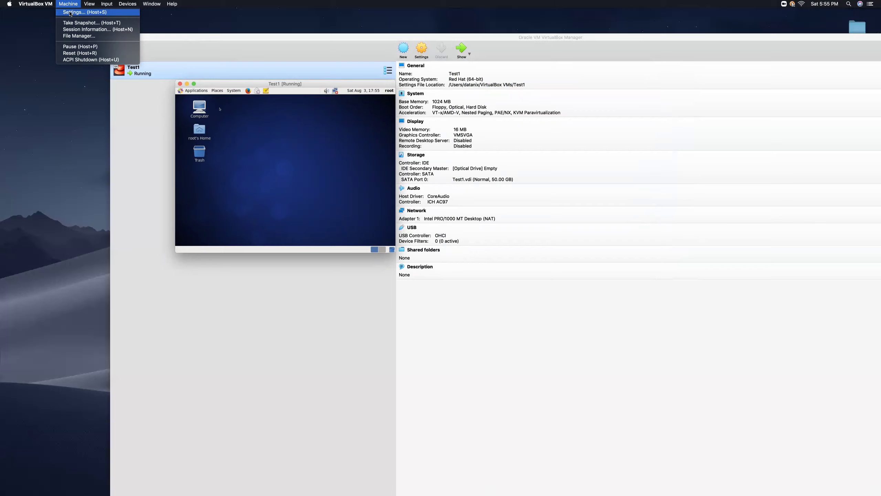
pyautogui.click(70, 12)
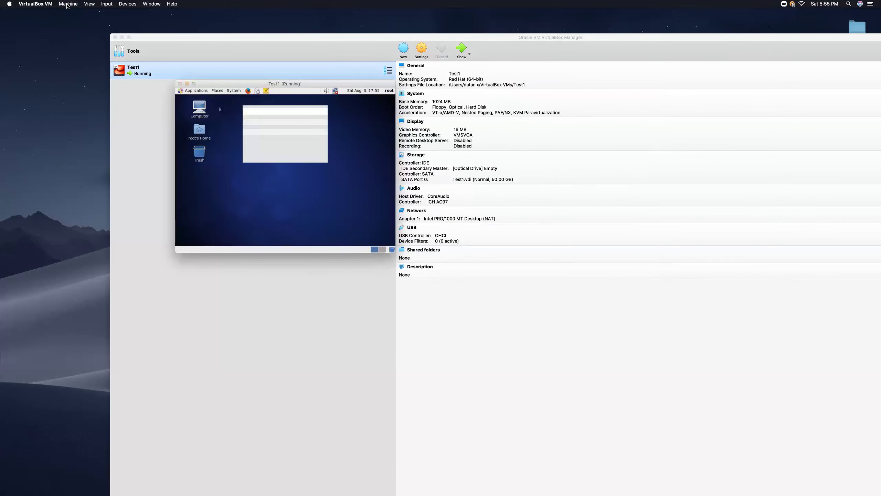
pyautogui.click(69, 4)
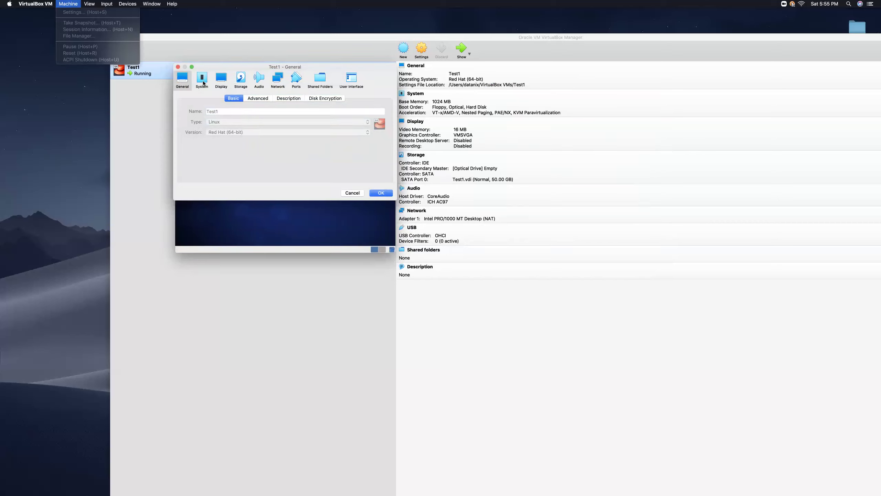
pyautogui.click(277, 81)
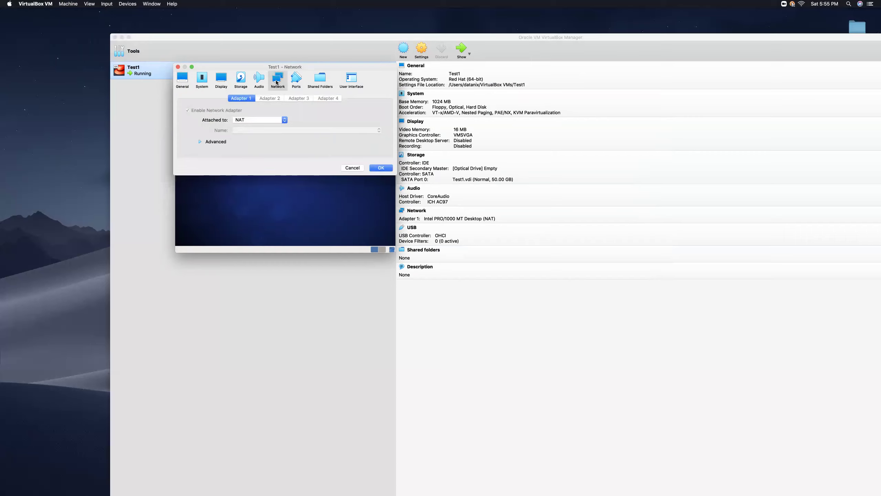
pyautogui.click(251, 119)
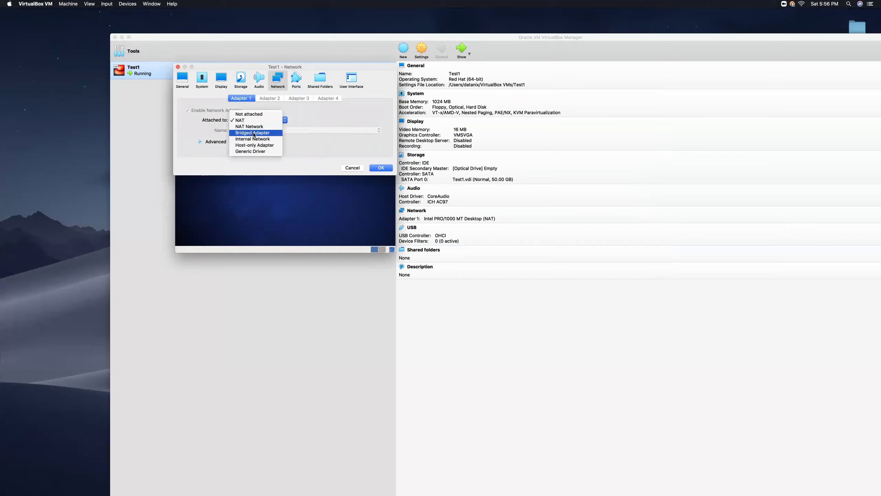
pyautogui.click(254, 132)
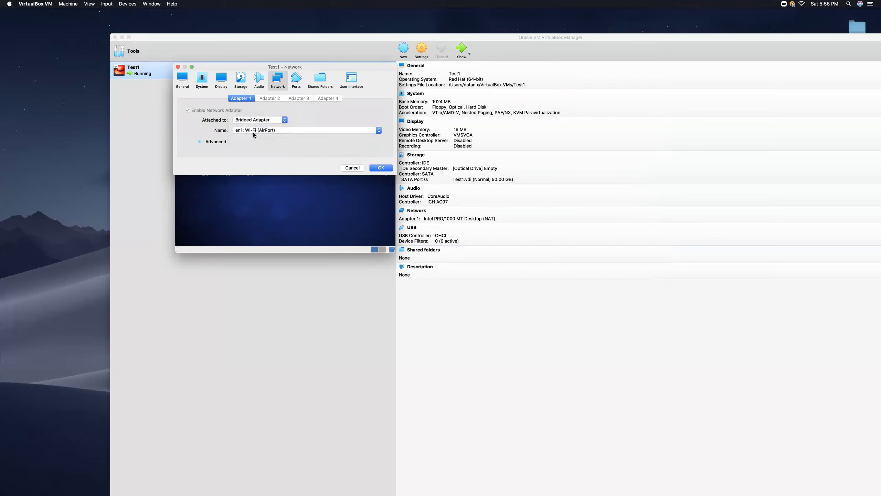
pyautogui.click(382, 168)
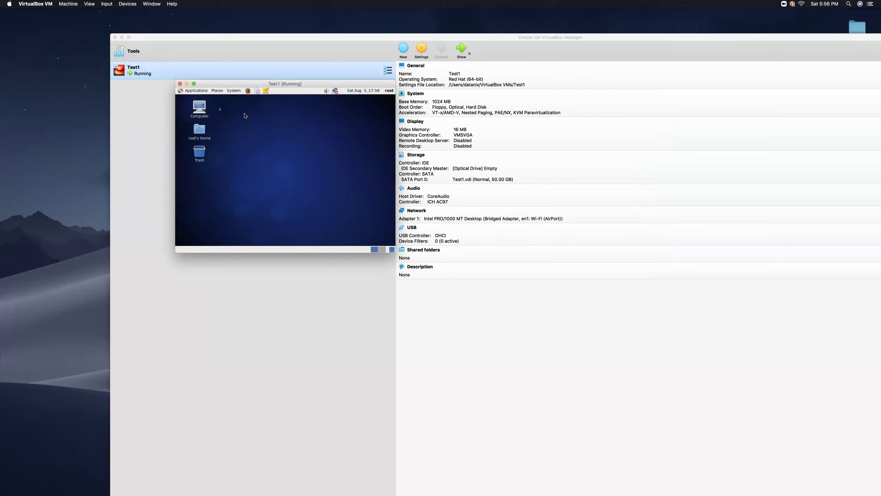
pyautogui.moveTo(237, 83); pyautogui.dragTo(417, 109)
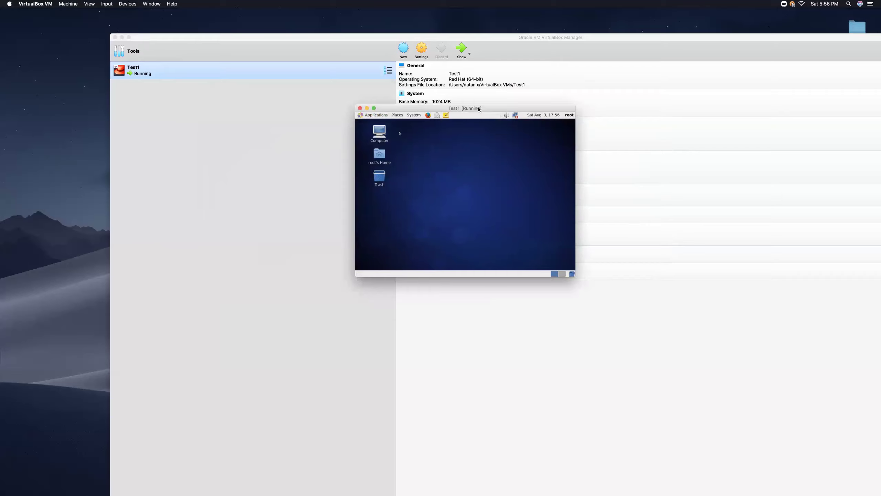
pyautogui.moveTo(478, 109)
pyautogui.mouseDown()
pyautogui.moveTo(498, 105)
pyautogui.moveTo(486, 107)
pyautogui.mouseUp()
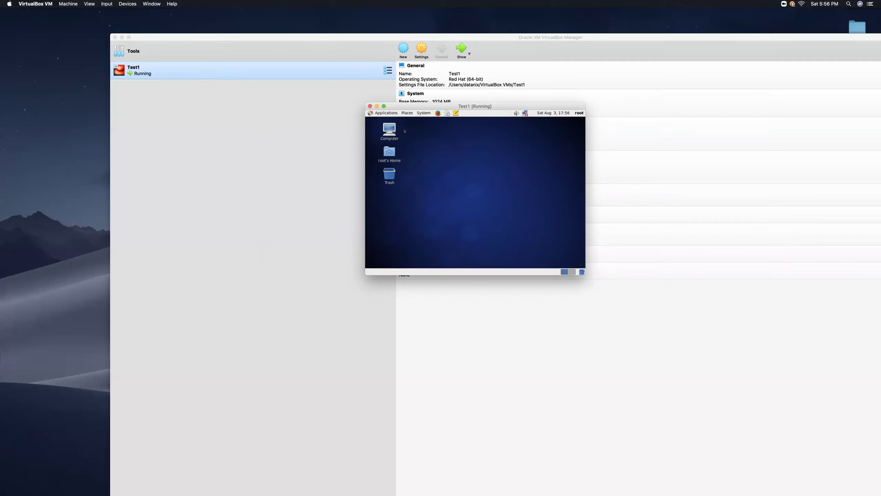
pyautogui.click(407, 112)
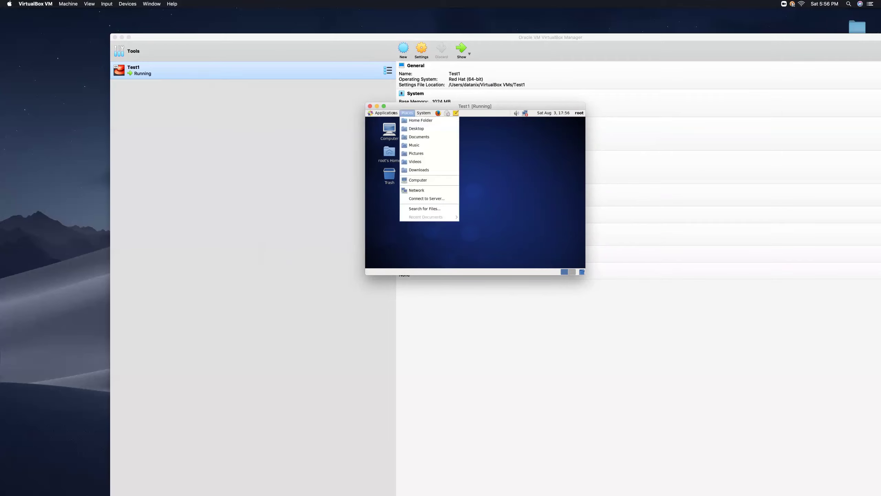
pyautogui.moveTo(418, 113)
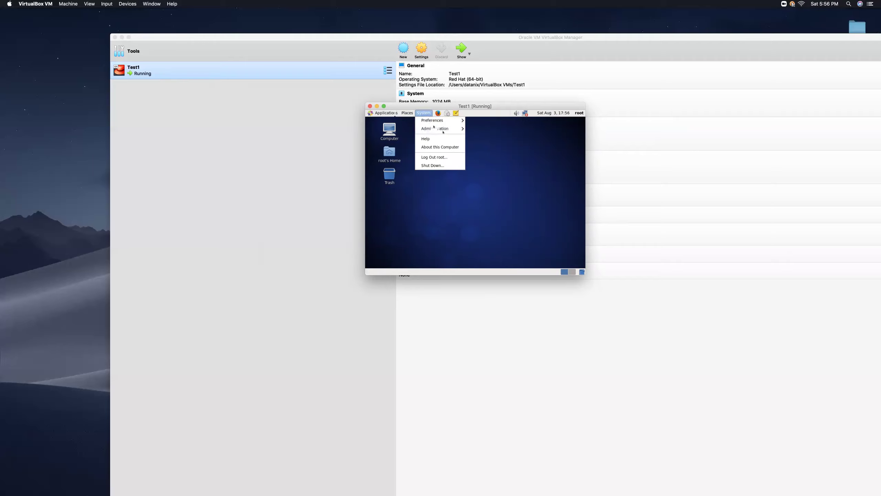
pyautogui.press('Escape')
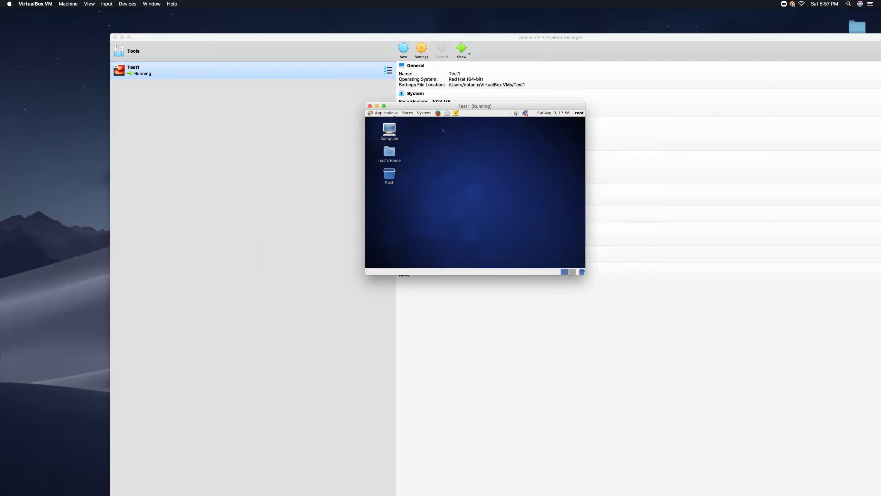
pyautogui.click(426, 113)
pyautogui.click(426, 114)
pyautogui.click(385, 113)
pyautogui.moveTo(407, 113)
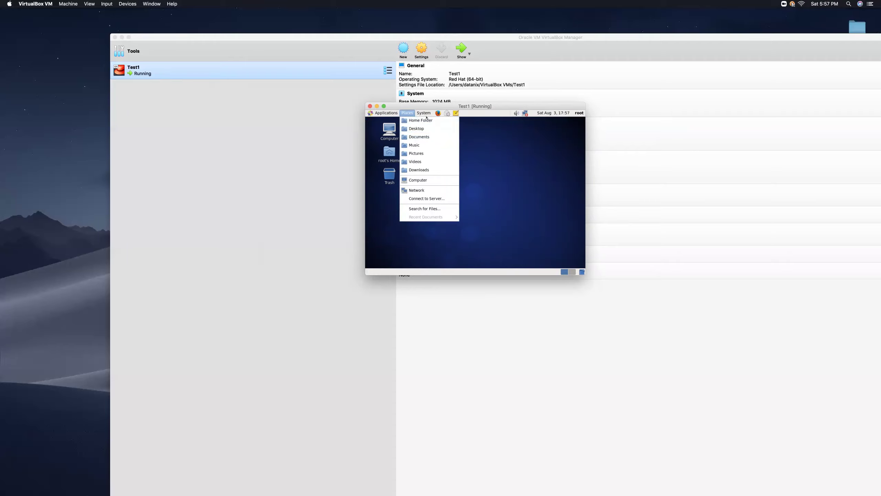
pyautogui.click(425, 115)
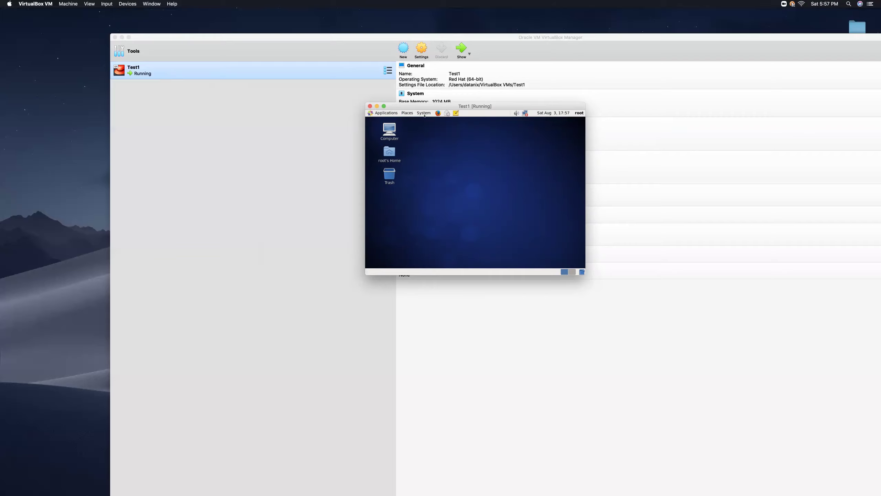